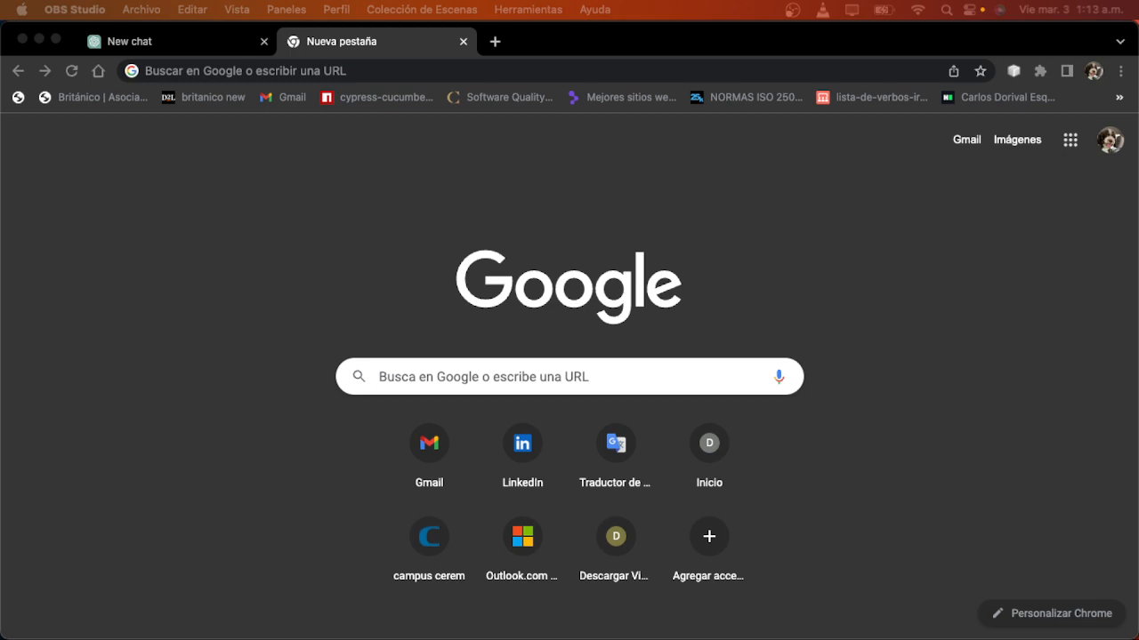
Step: Search Google for "chatgpt" and open the "Introducing ChatGPT" result from openai.com
click(169, 78)
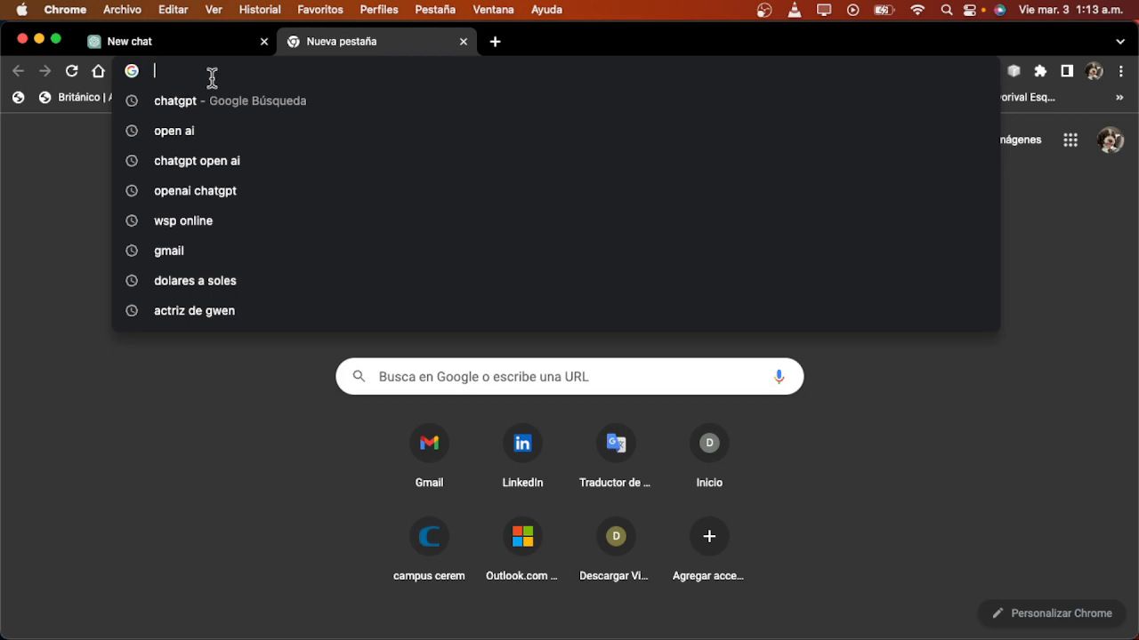
text(cha)
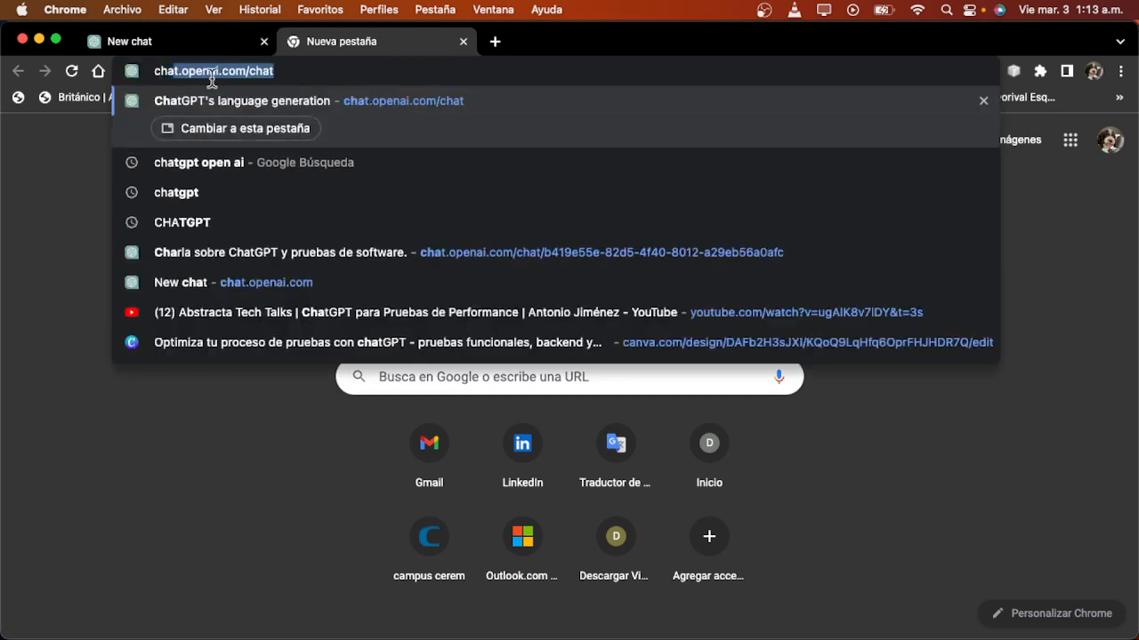
text(tgpt)
key(BackSpace)
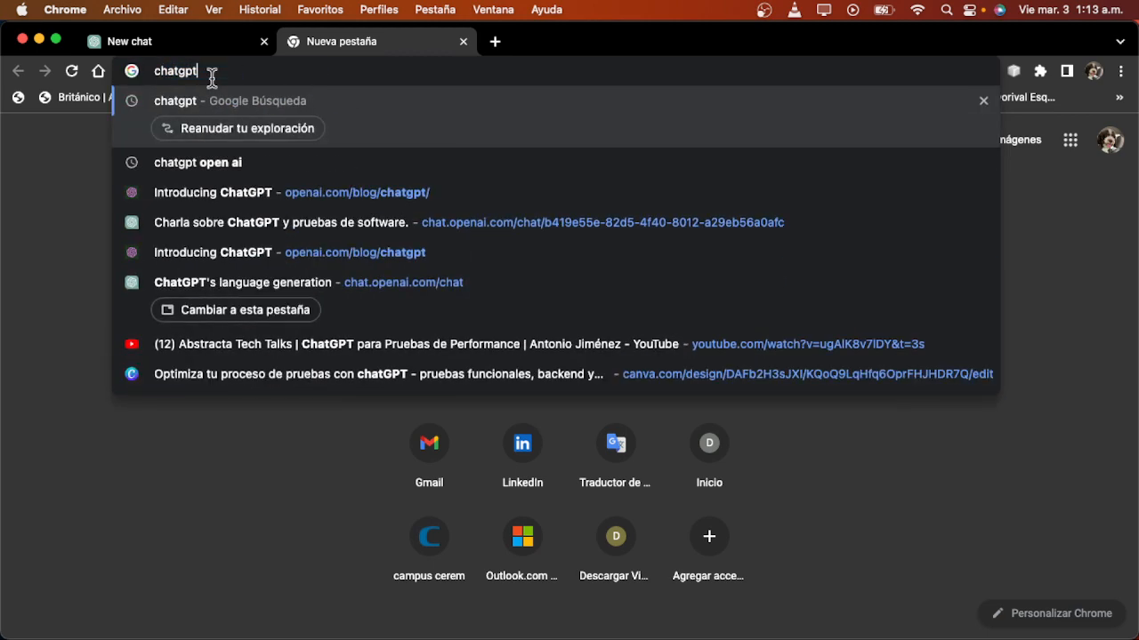
key(Return)
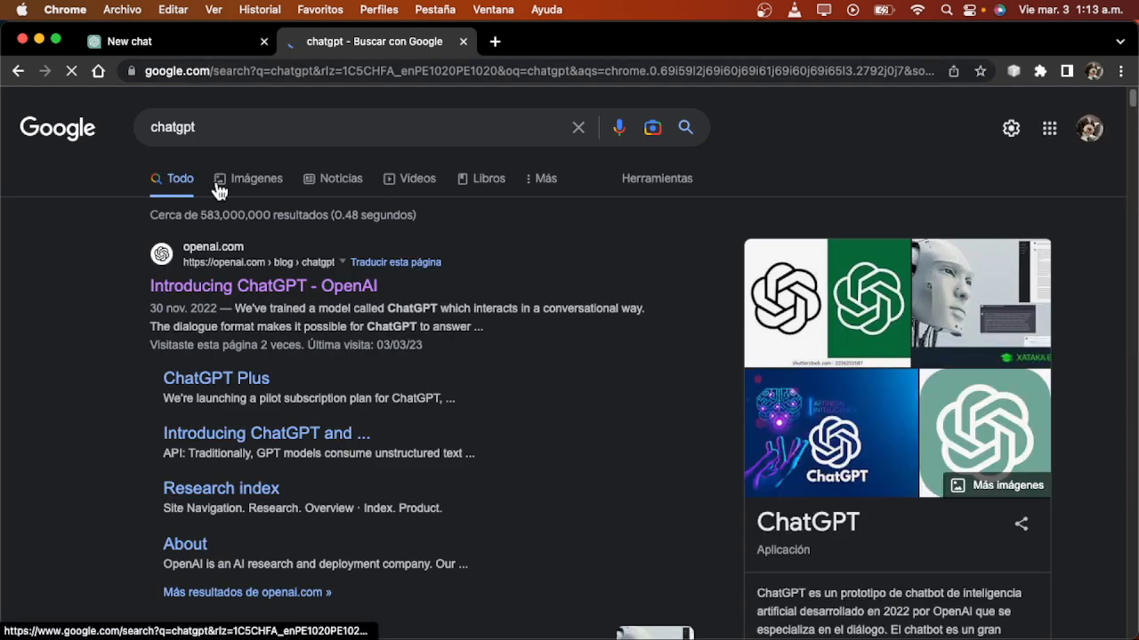
click(249, 293)
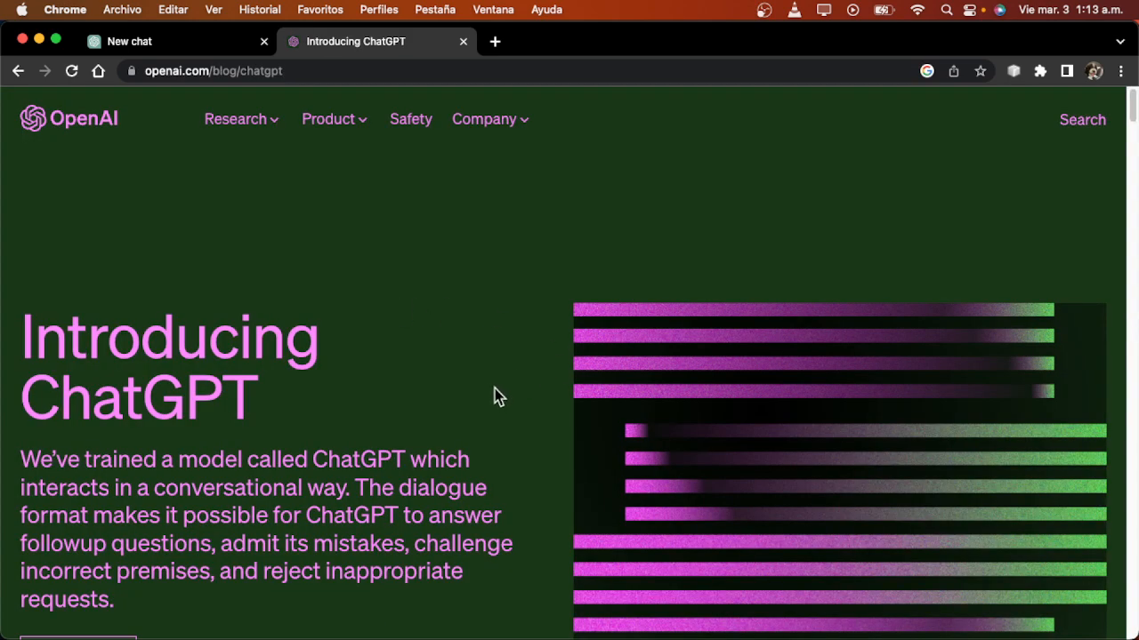
Step: Launch ChatGPT from the OpenAI page in its own tab and close the older duplicate "New chat" tab
scroll(477, 401, down, 5)
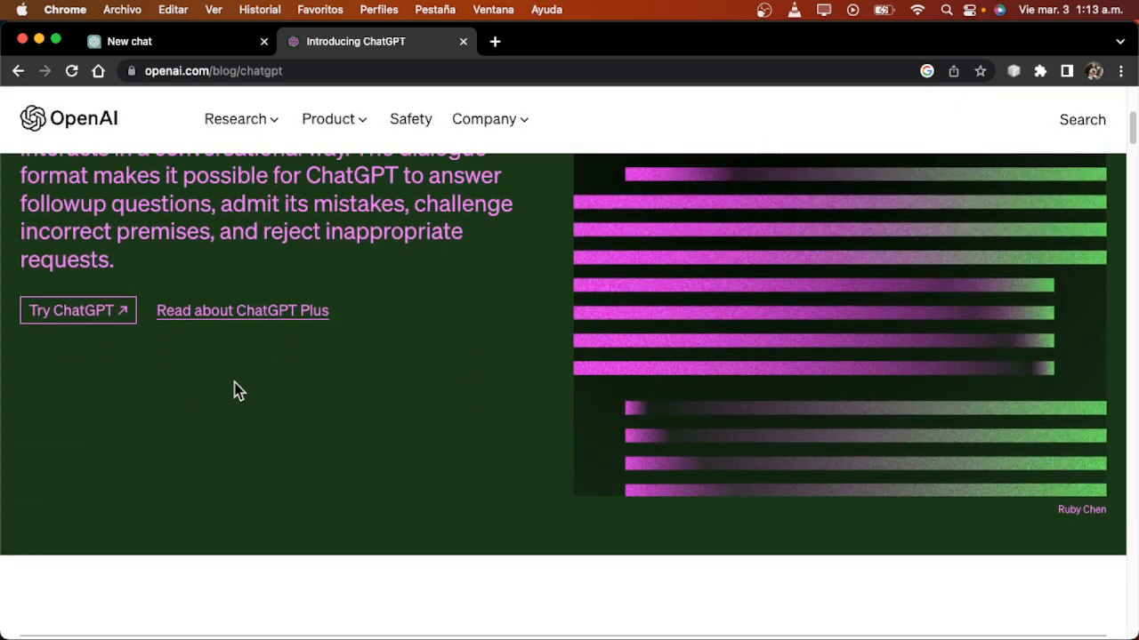
scroll(239, 391, up, 1)
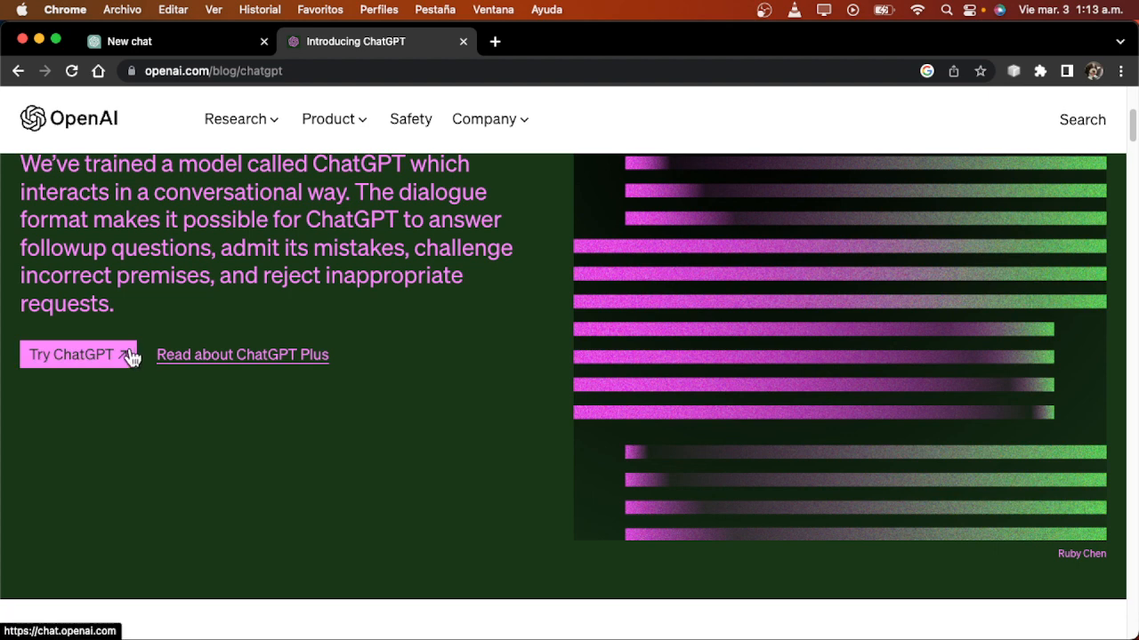
click(77, 370)
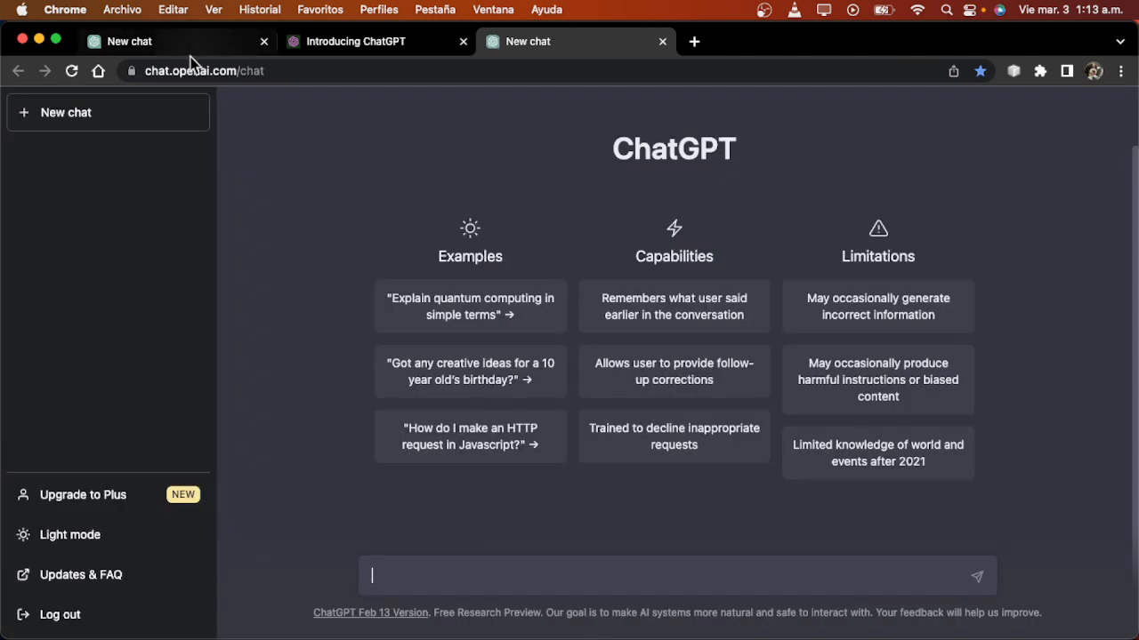
click(265, 41)
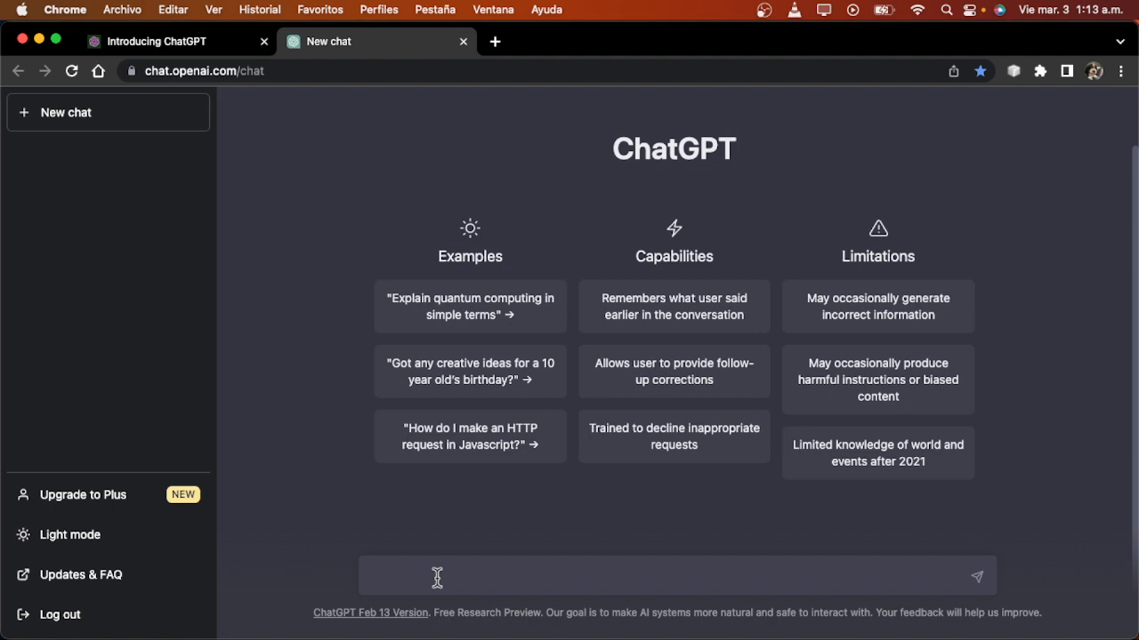
Step: Submit the prompt "crear un set de datos de 15 dato de preuba que contengan nombre, apellidos, documentos de identidad ficticios"
text(crear una set)
key(BackSpace)
key(BackSpace)
key(BackSpace)
key(BackSpace)
key(BackSpace)
text(set de datos de 15)
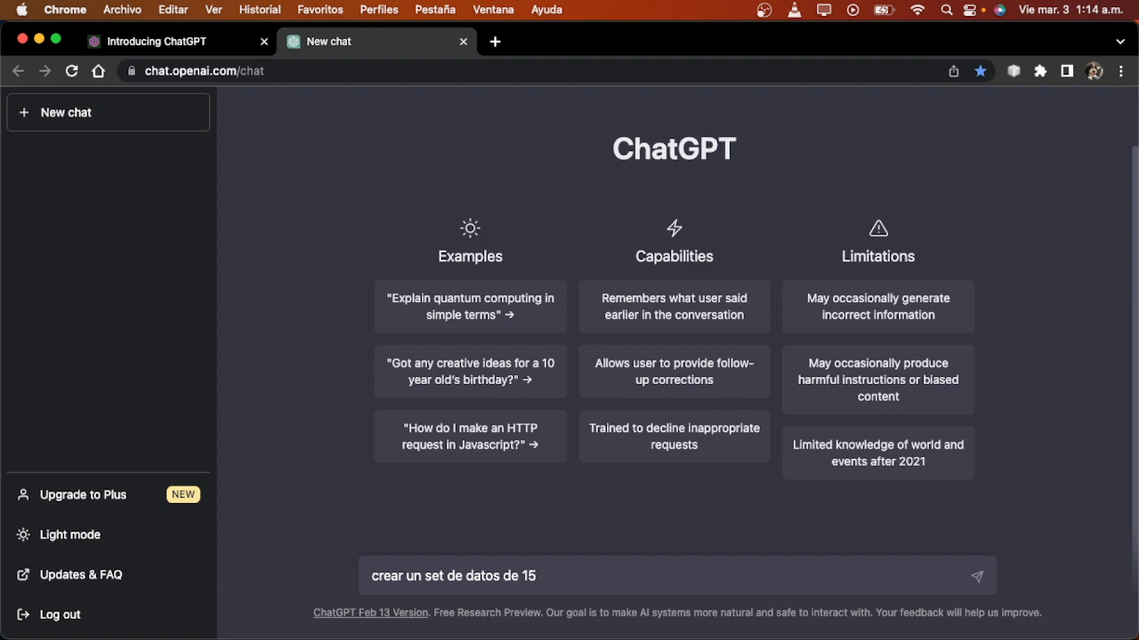
text( dato de preub)
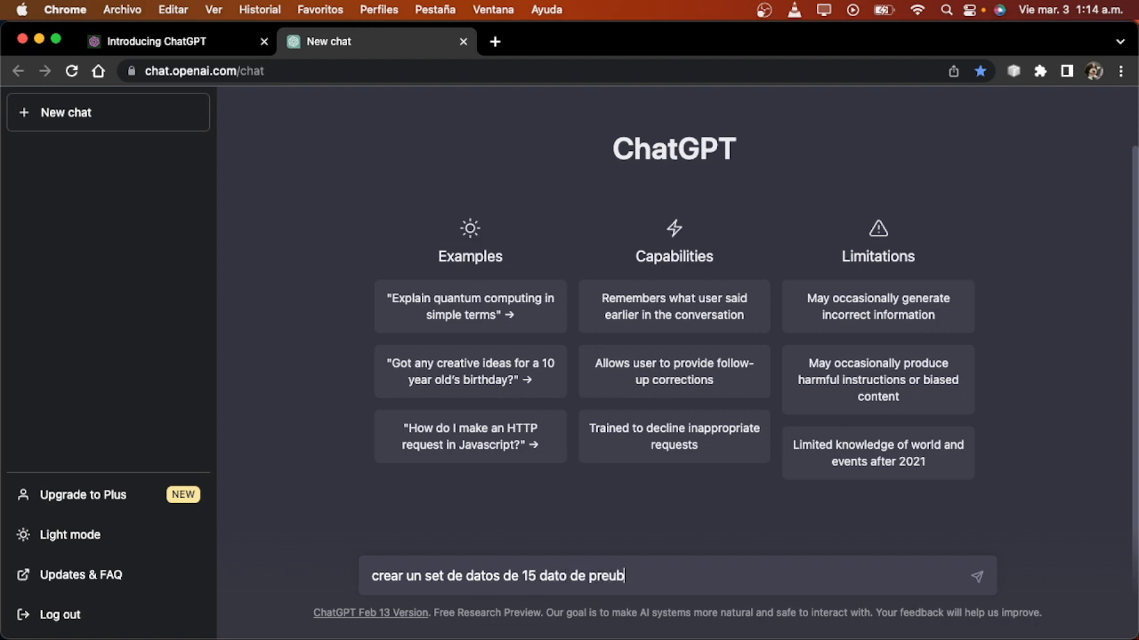
text(a que conteng)
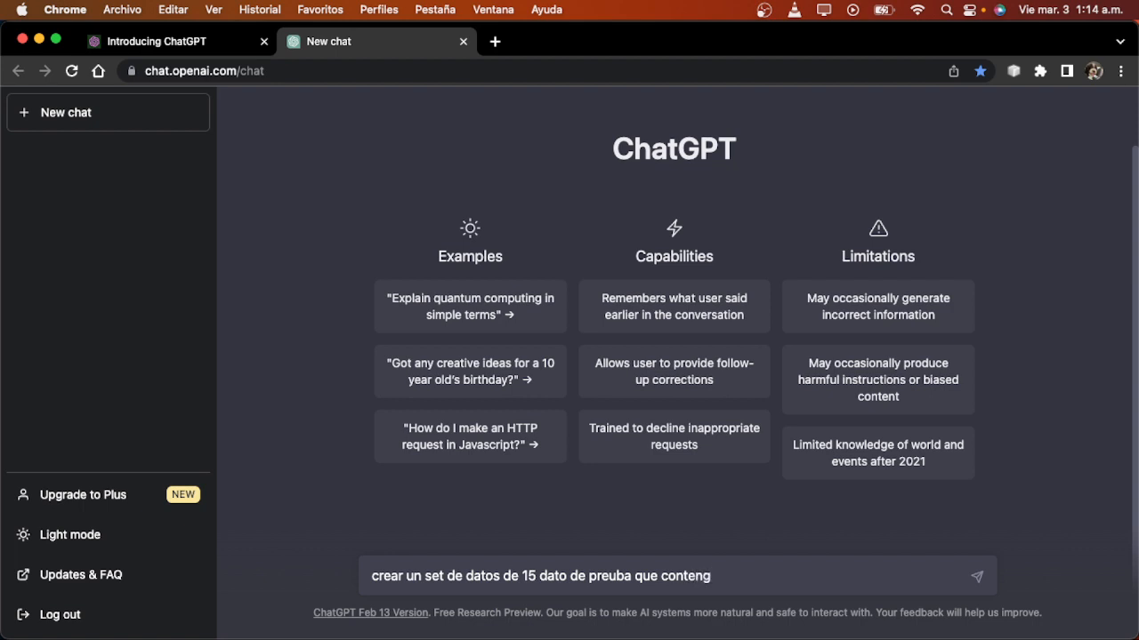
key(BackSpace)
text(gan nombre, apellidos )
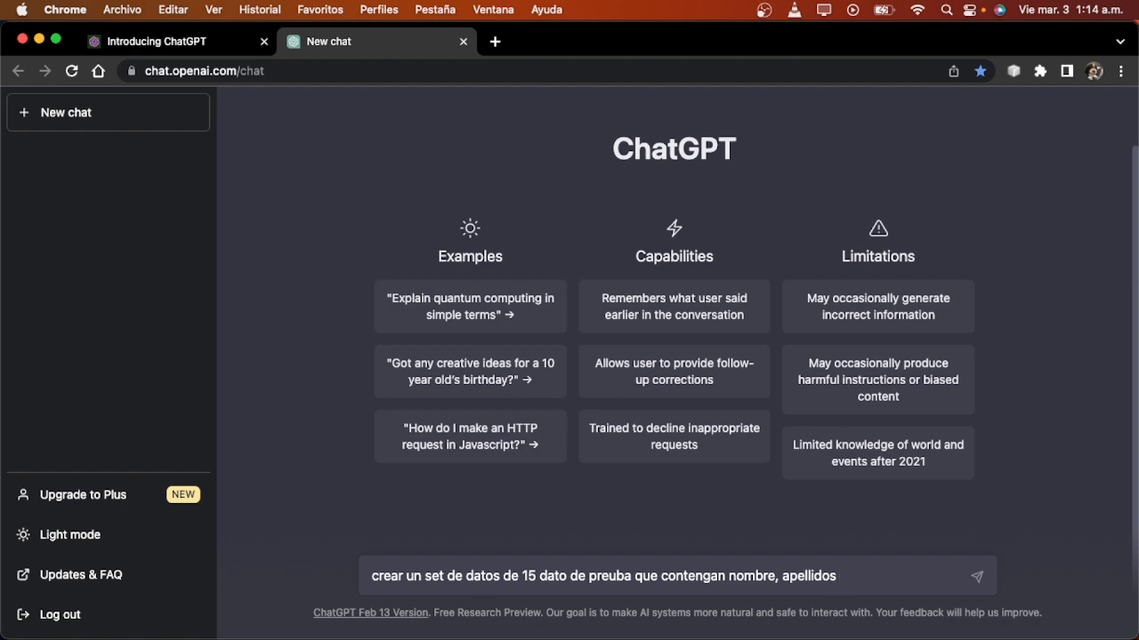
text(y)
key(BackSpace)
key(BackSpace)
text(, documentos)
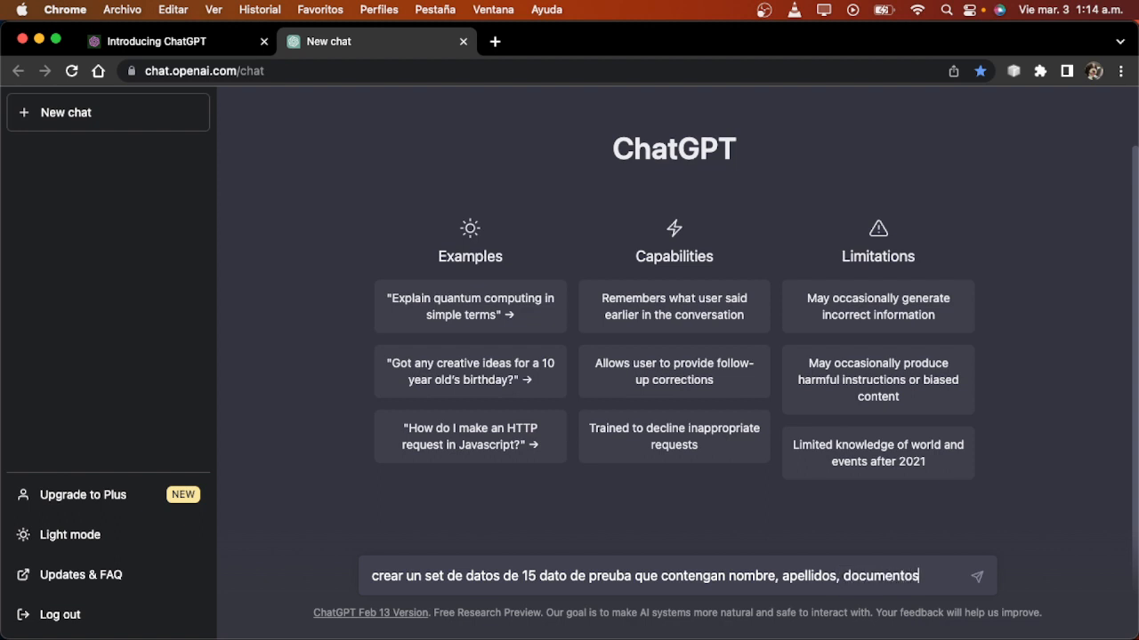
text( de identidad)
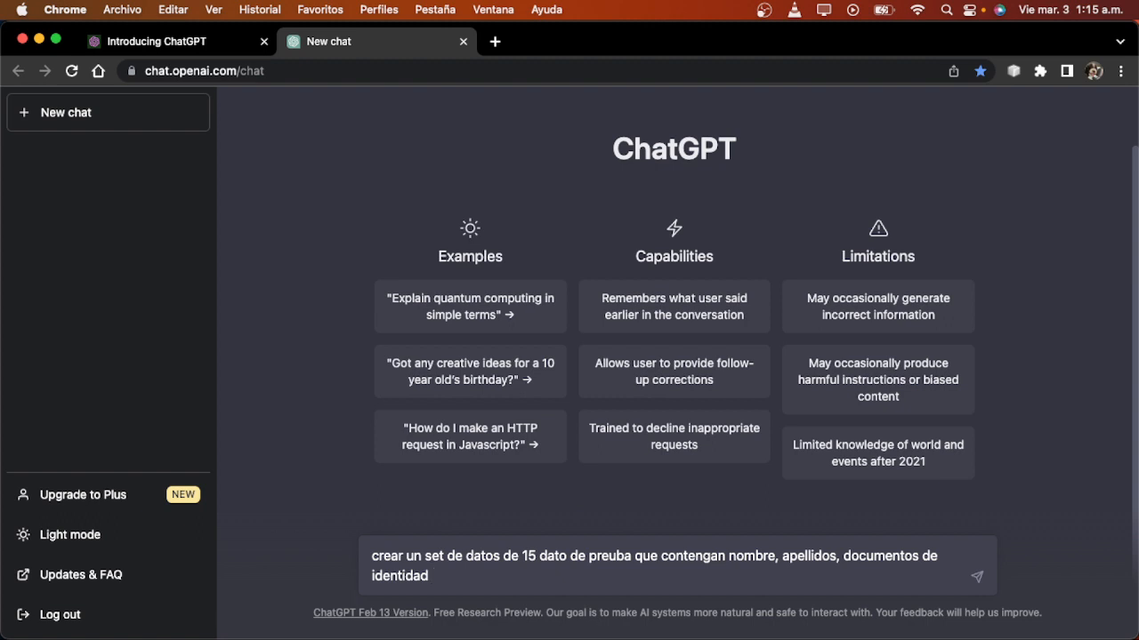
text(ficticios)
key(Return)
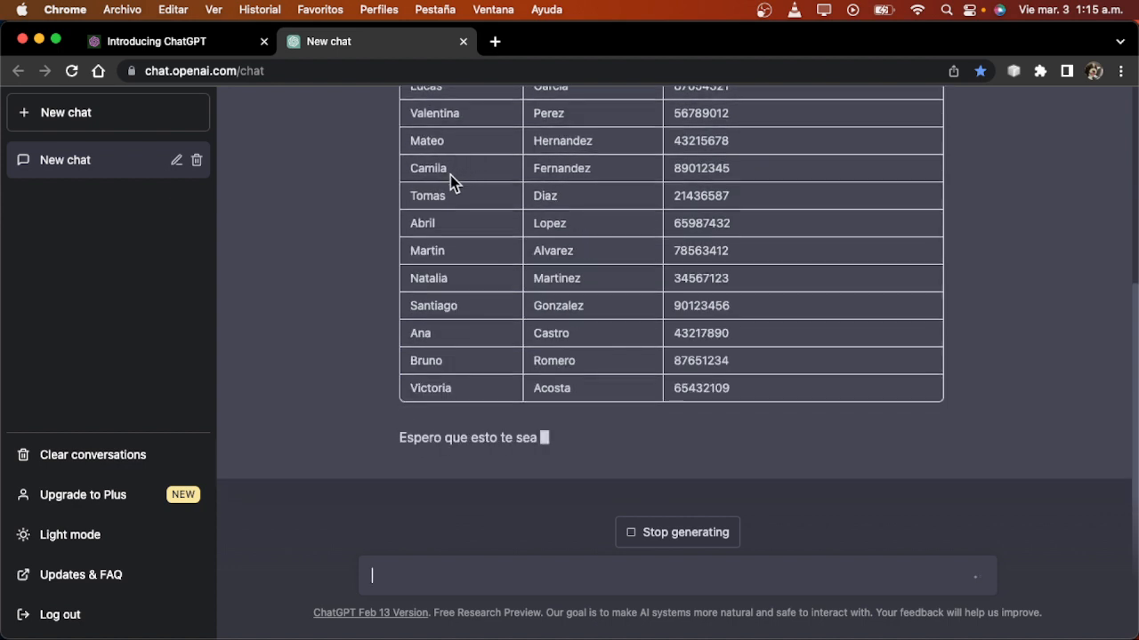
Step: Review the generated table of names, surnames and identity documents from its header to its last row
scroll(452, 191, up, 5)
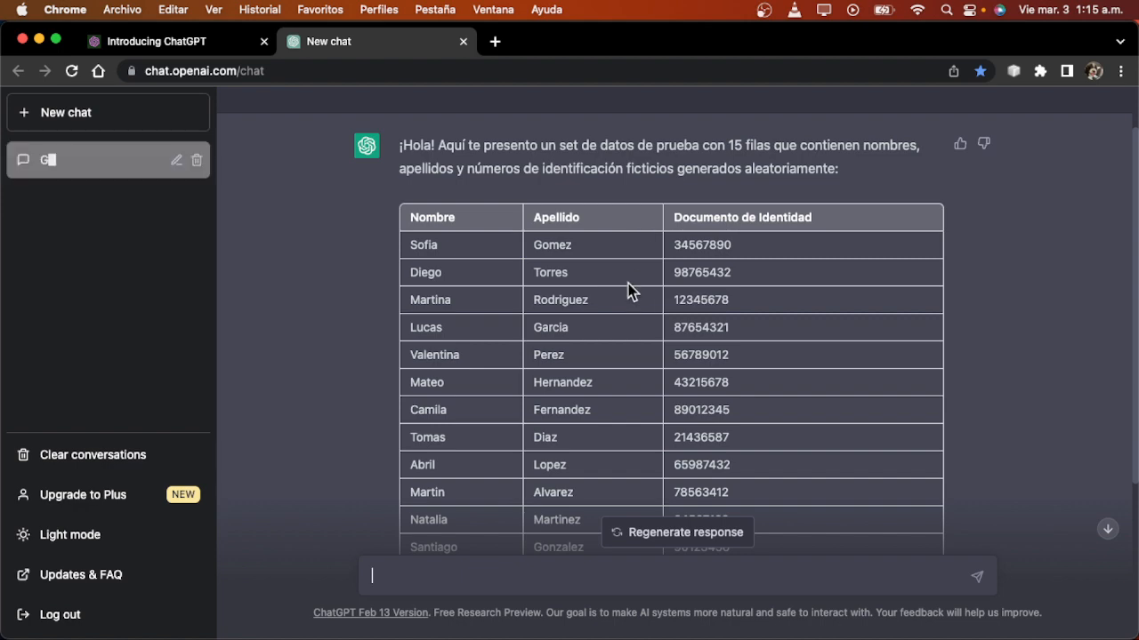
scroll(637, 285, down, 5)
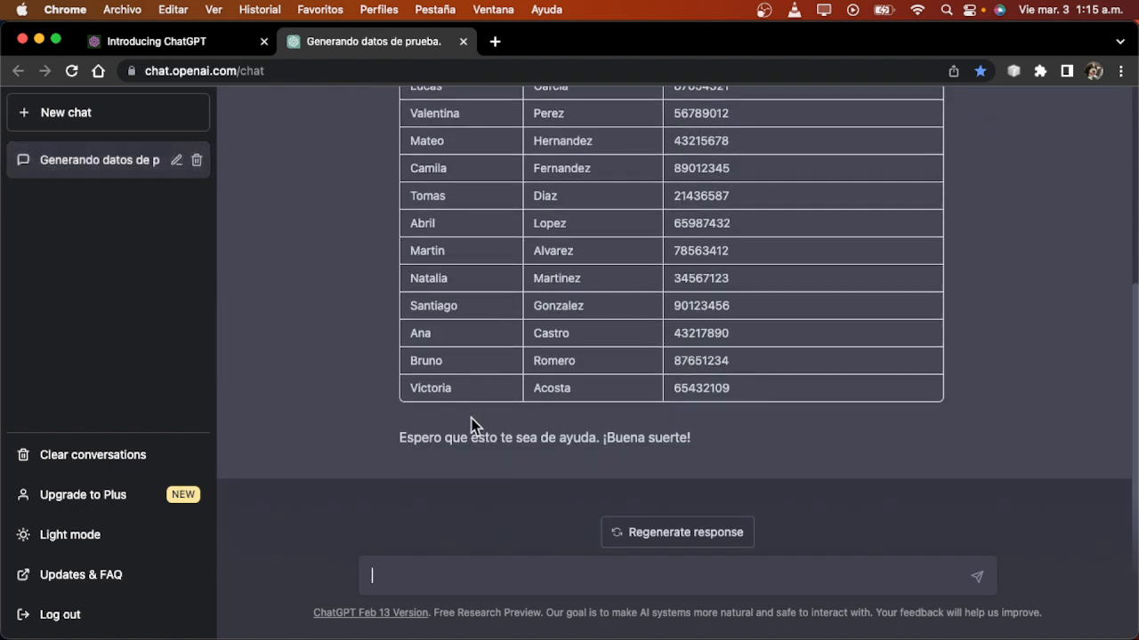
scroll(481, 419, up, 2)
scroll(486, 442, down, 2)
scroll(481, 438, up, 1)
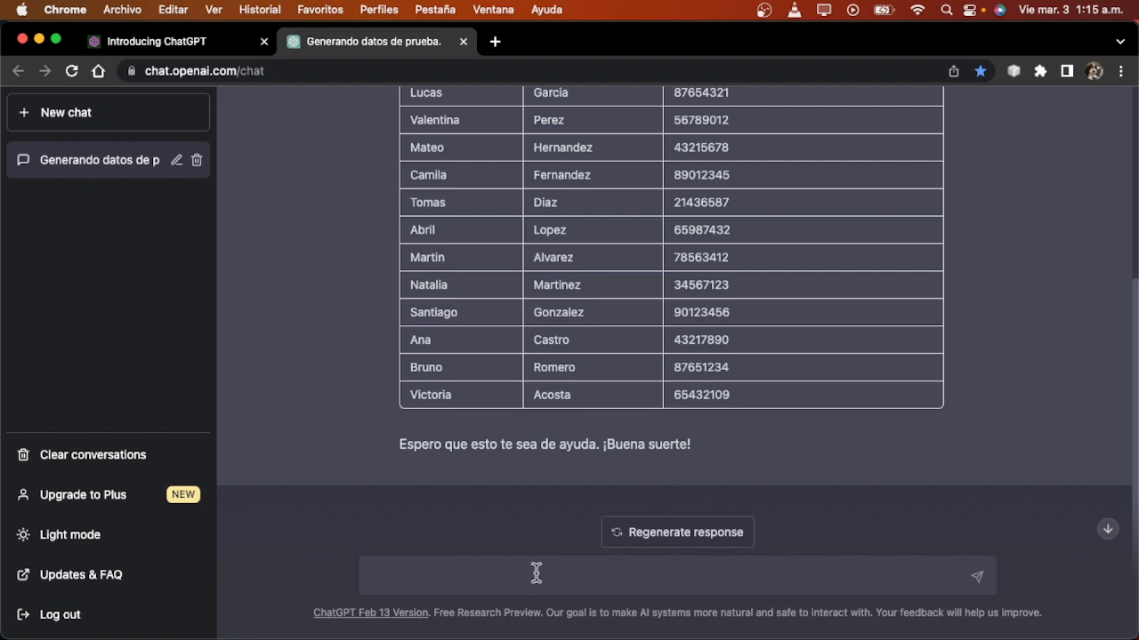
scroll(559, 462, up, 3)
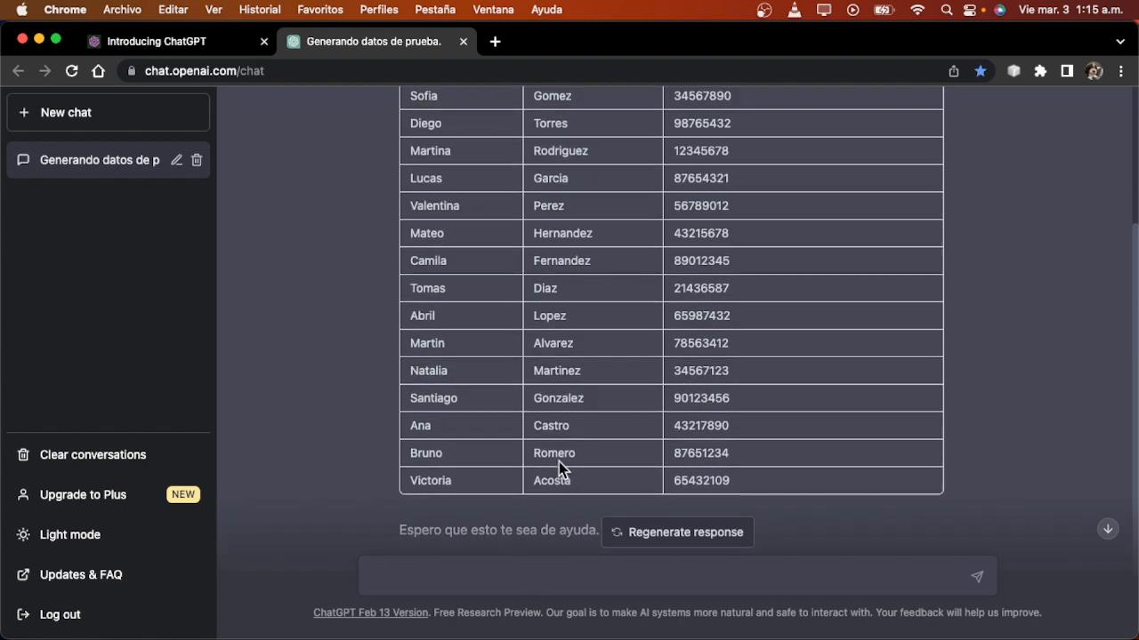
scroll(575, 495, up, 2)
scroll(578, 502, down, 4)
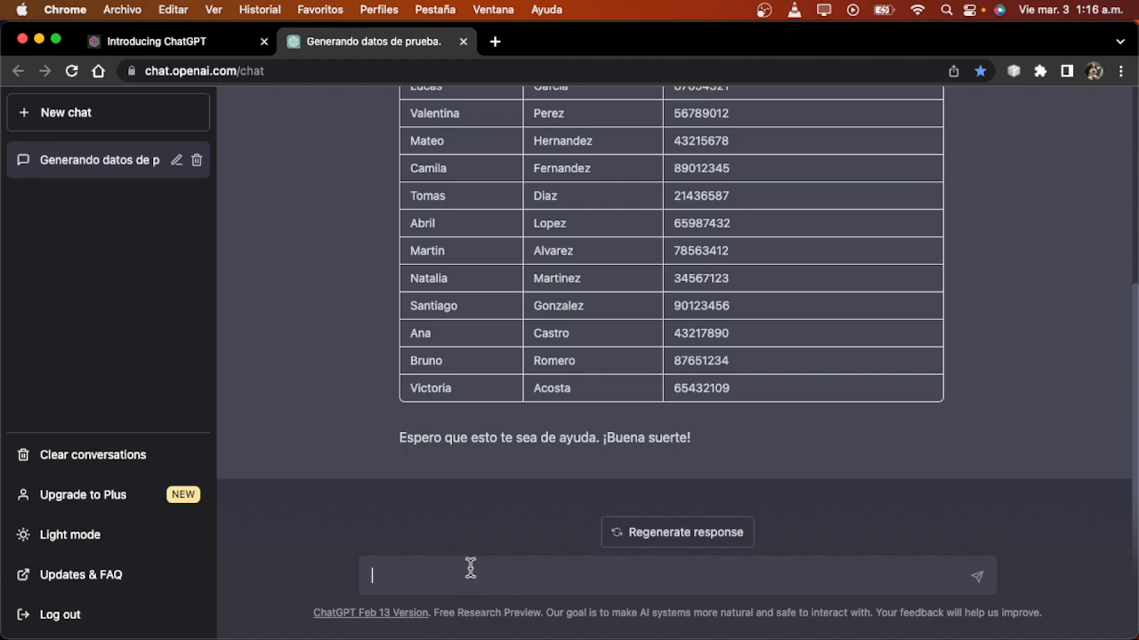
Step: Submit the prompt "crear un set de datos ficticios de 15 nombre, numeros telefonicos, numero de tajeta bancaria"
text(crear un set de datos f)
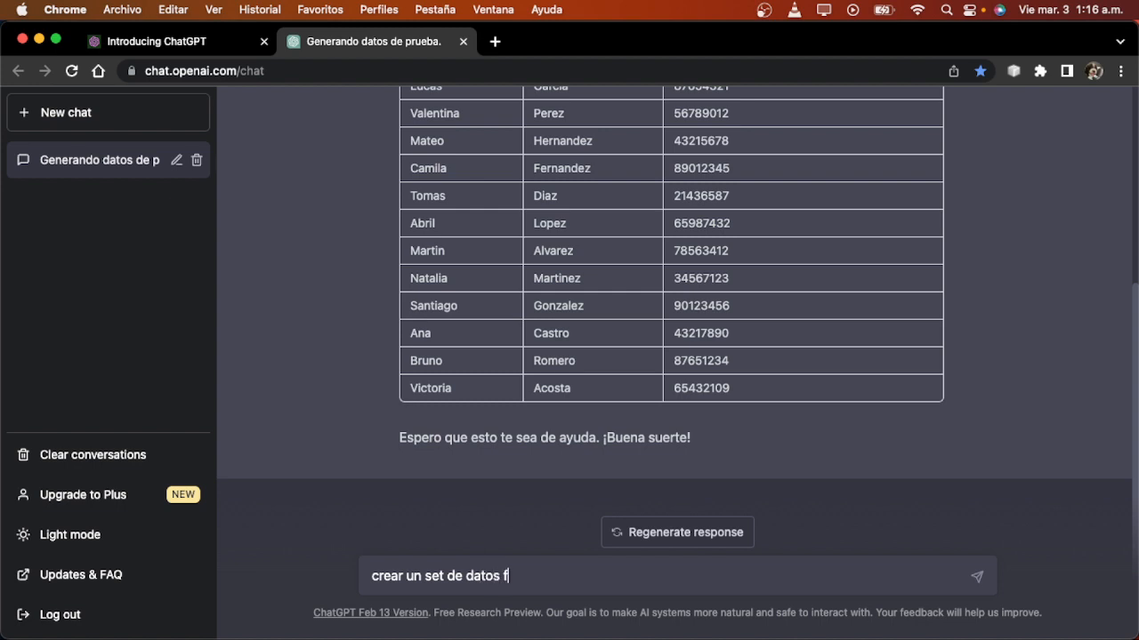
text(icticios de 15)
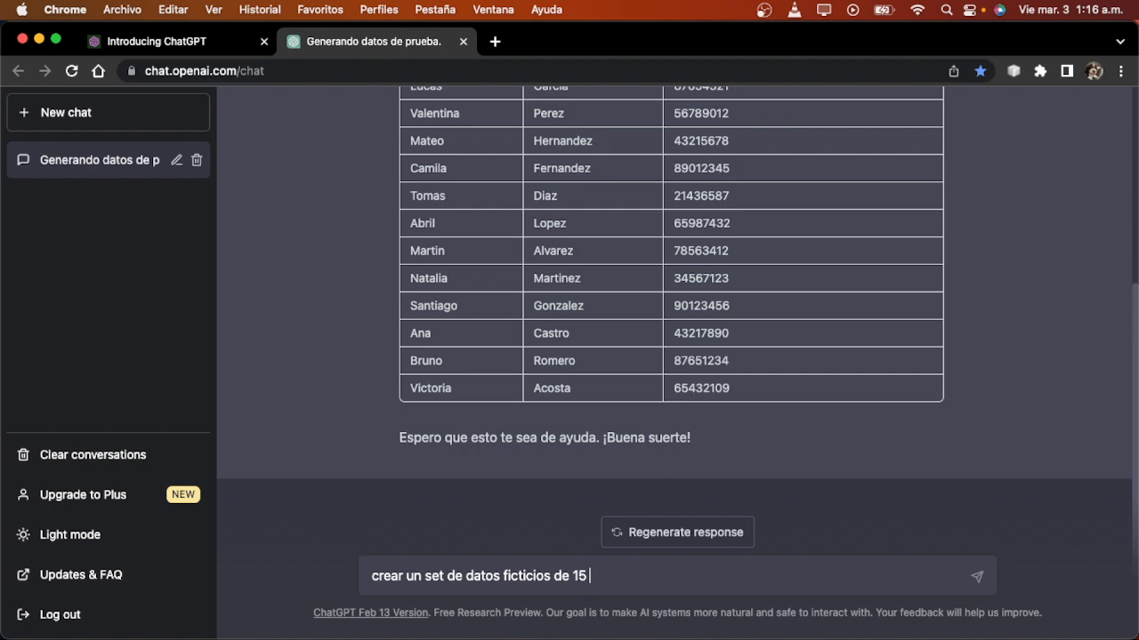
text(nombre, numeros te)
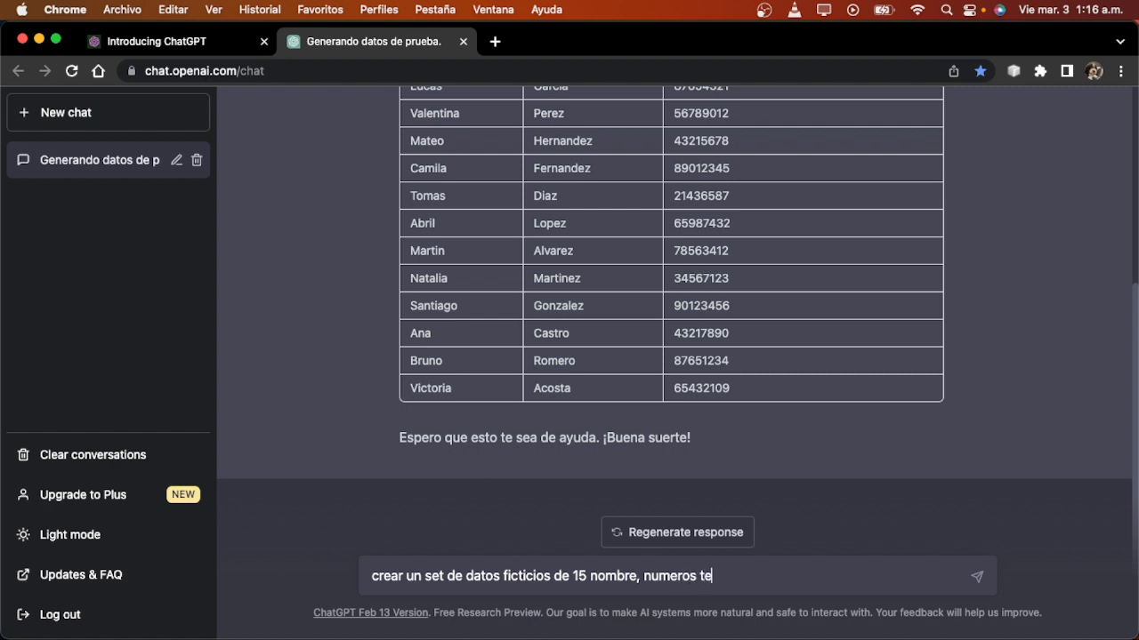
text(lefonico)
key(BackSpace)
key(BackSpace)
key(BackSpace)
text(nicos , numer)
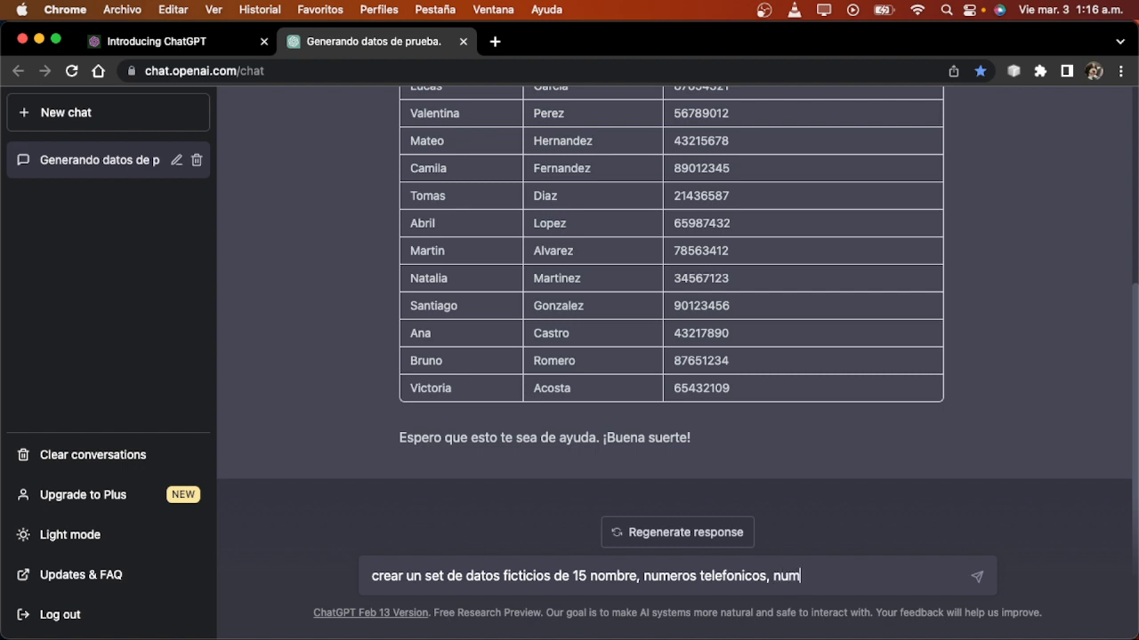
text(o de tajeta bancaria)
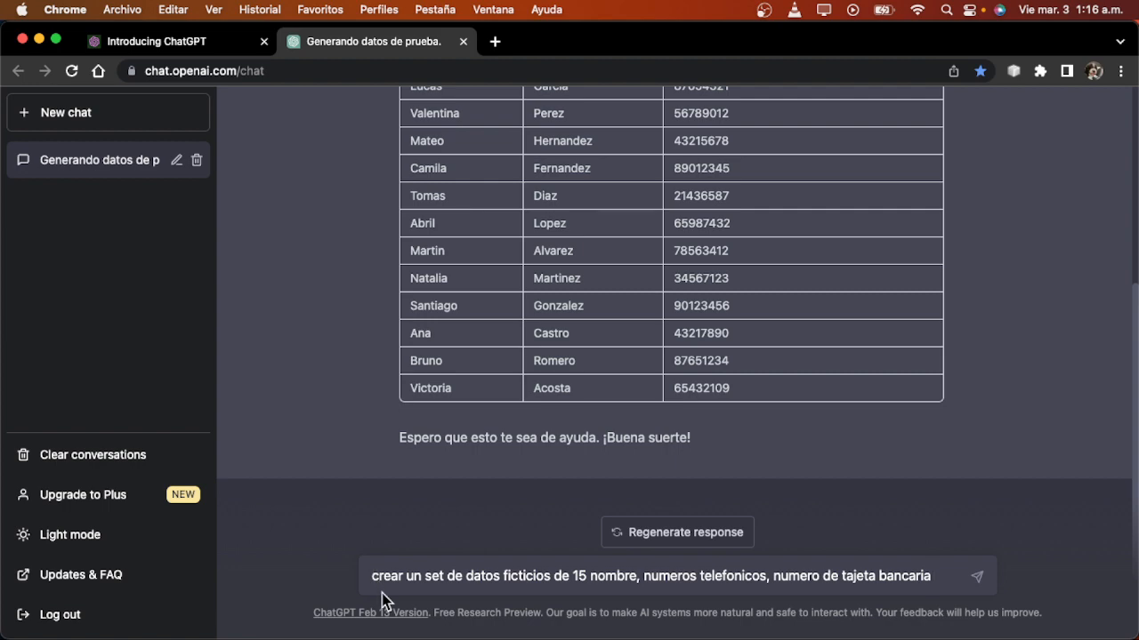
mouse_move(880, 637)
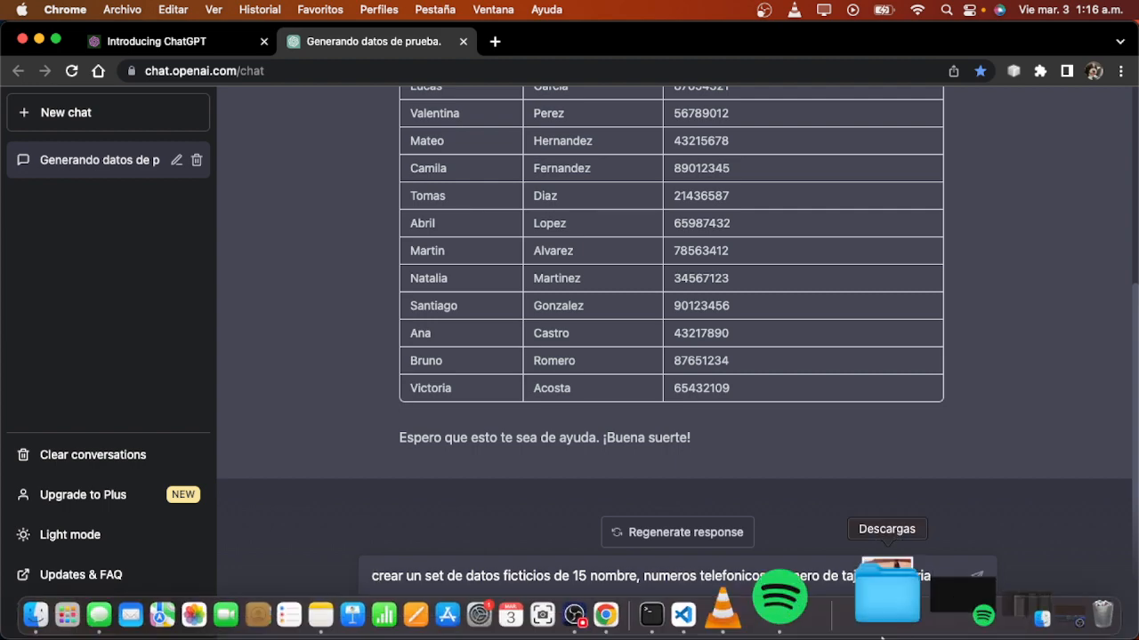
key(Return)
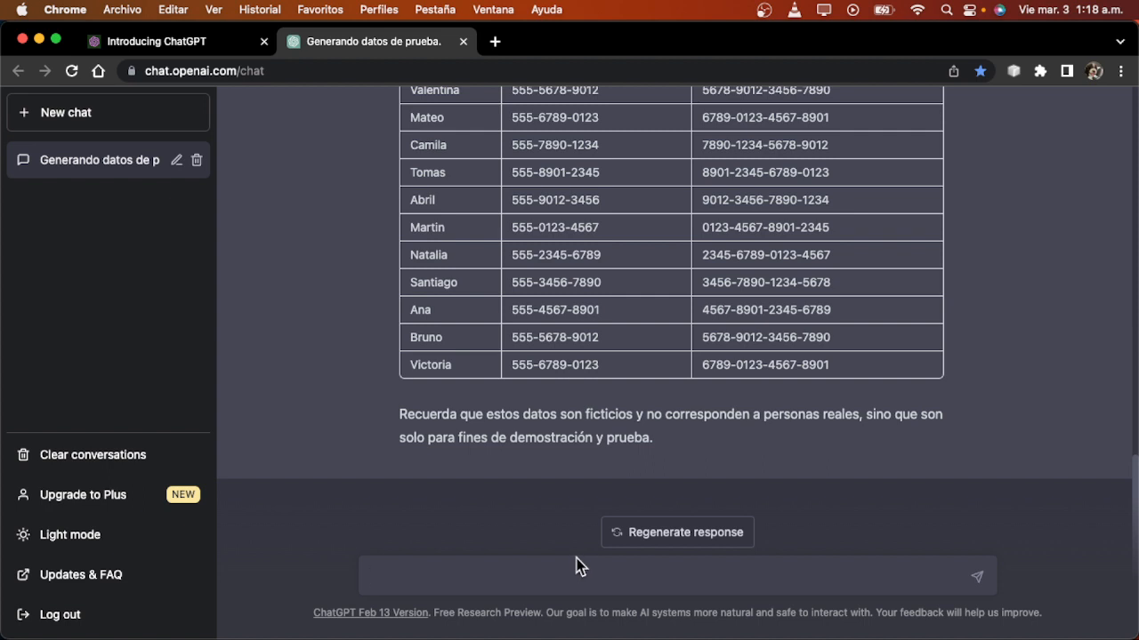
Step: Submit the prompt "ayudame a crear data para validar los valores limites de un campo de fecha de cumpleaños"
text(ayudame a crea)
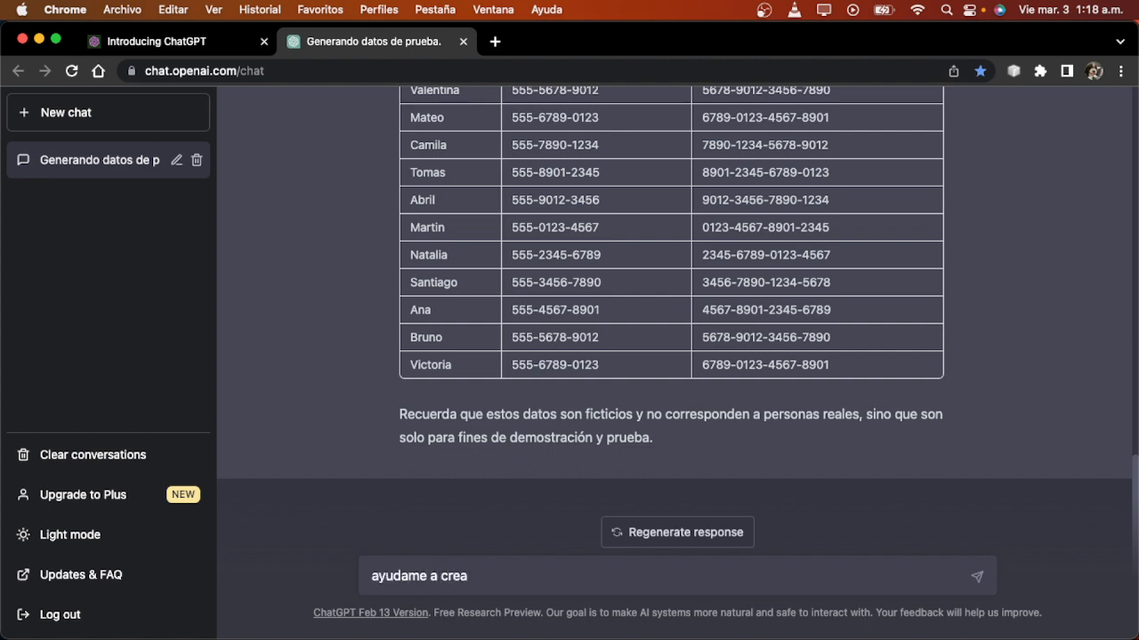
text(r data para validar )
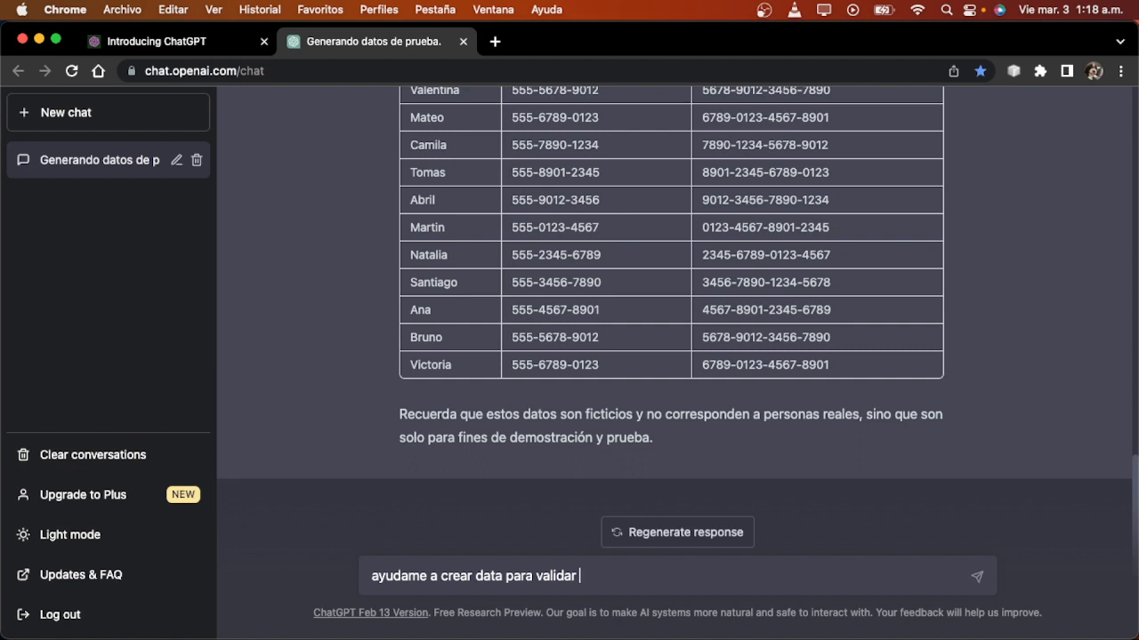
text(los valores limites )
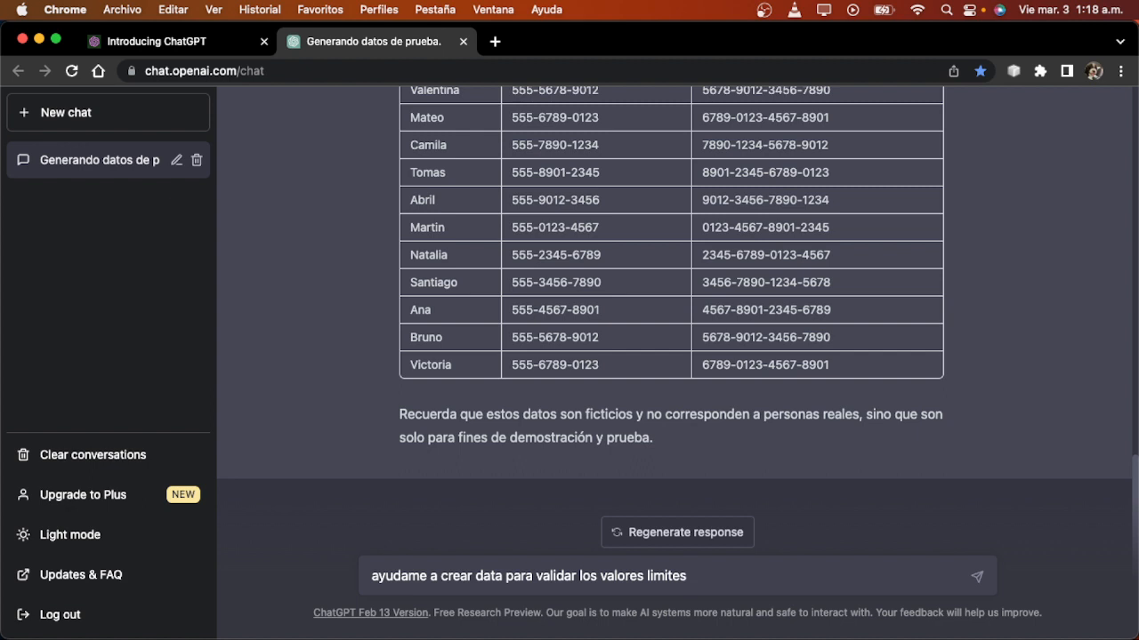
text(de un campo de fe)
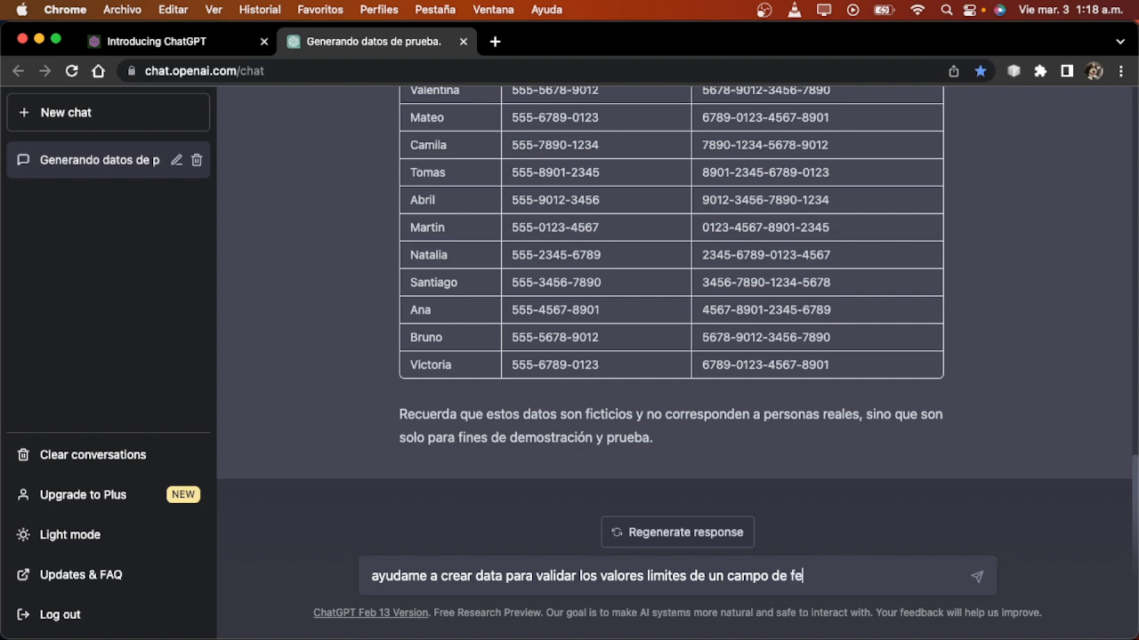
text(cha de cumepl)
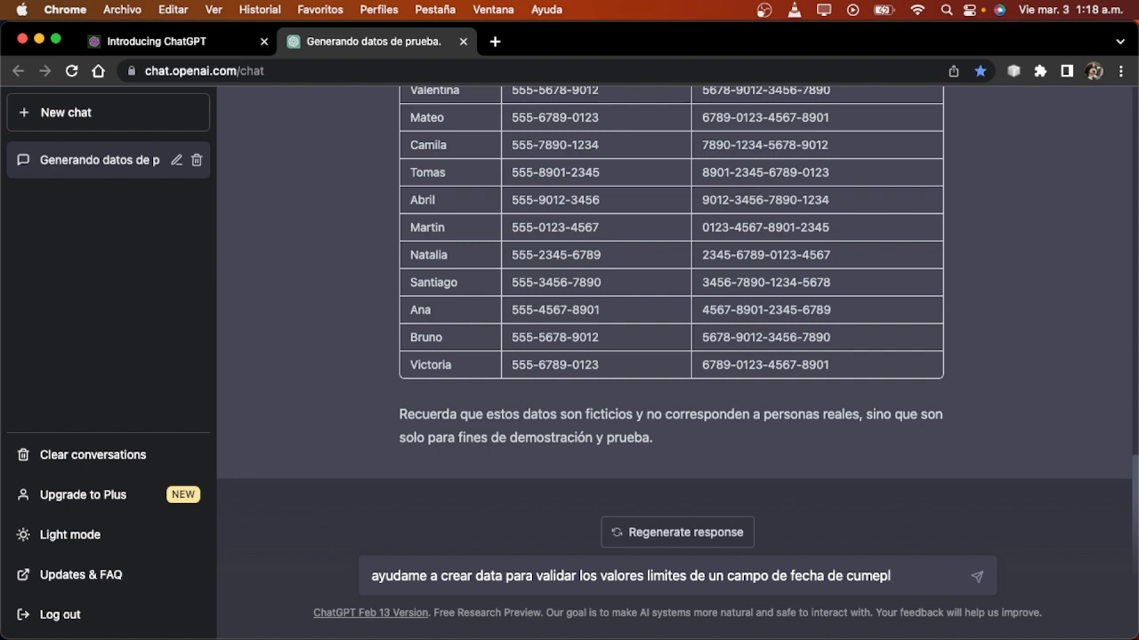
text(pleaños)
key(Return)
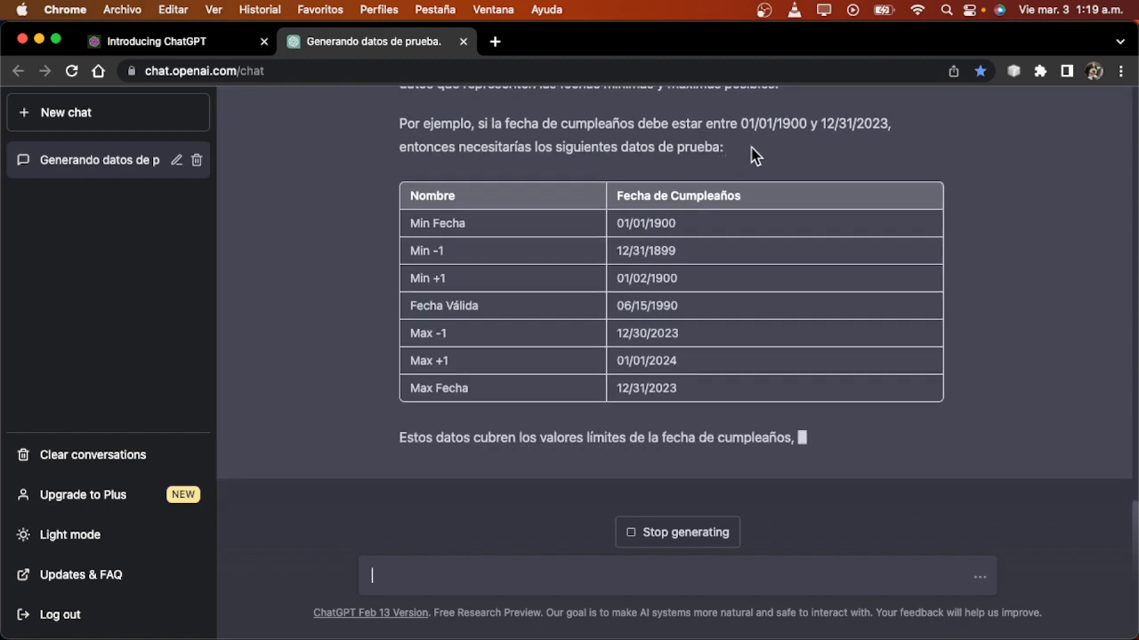
scroll(521, 169, up, 2)
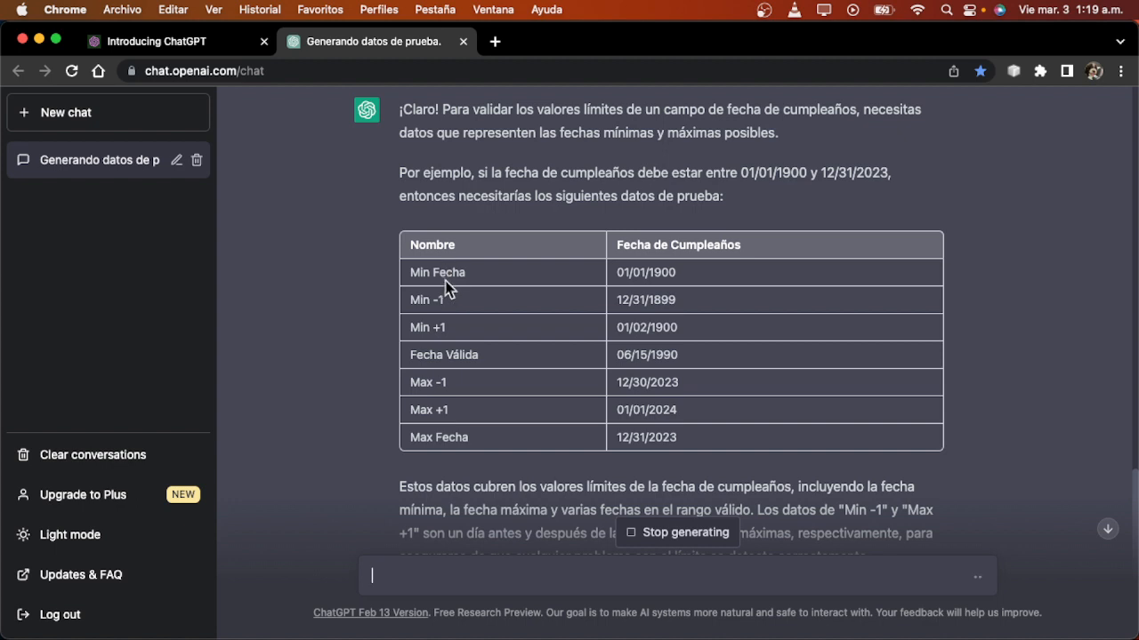
Step: Review the birthday boundary table row by row, from the minimum-date case through the valid date to the Max -1 and Max +1 cases
drag(412, 272, 506, 272)
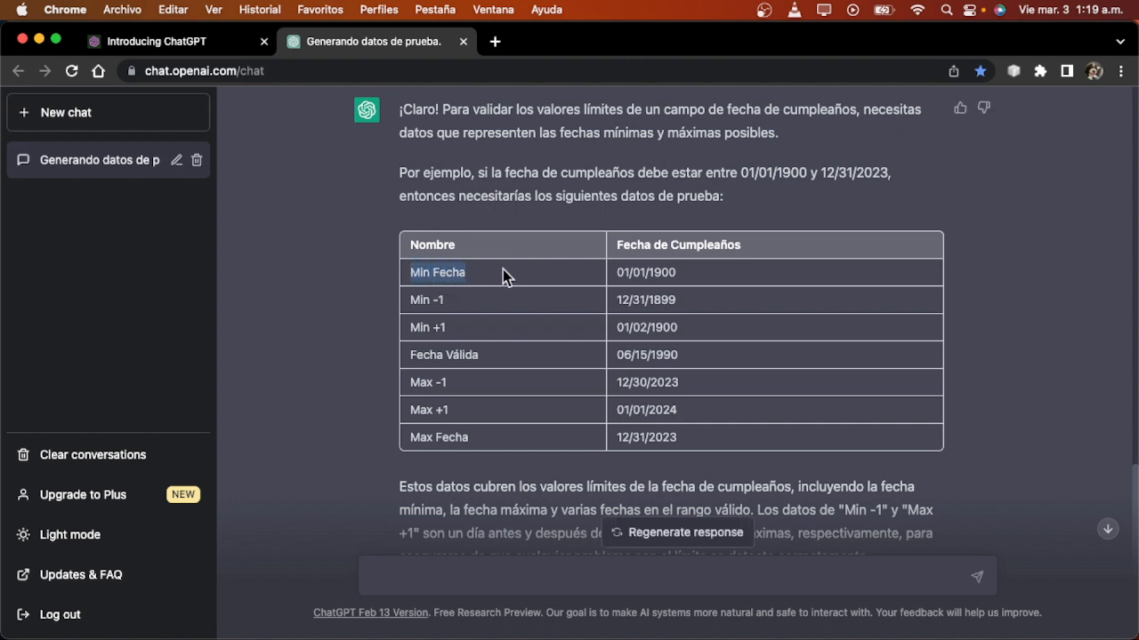
drag(630, 270, 660, 274)
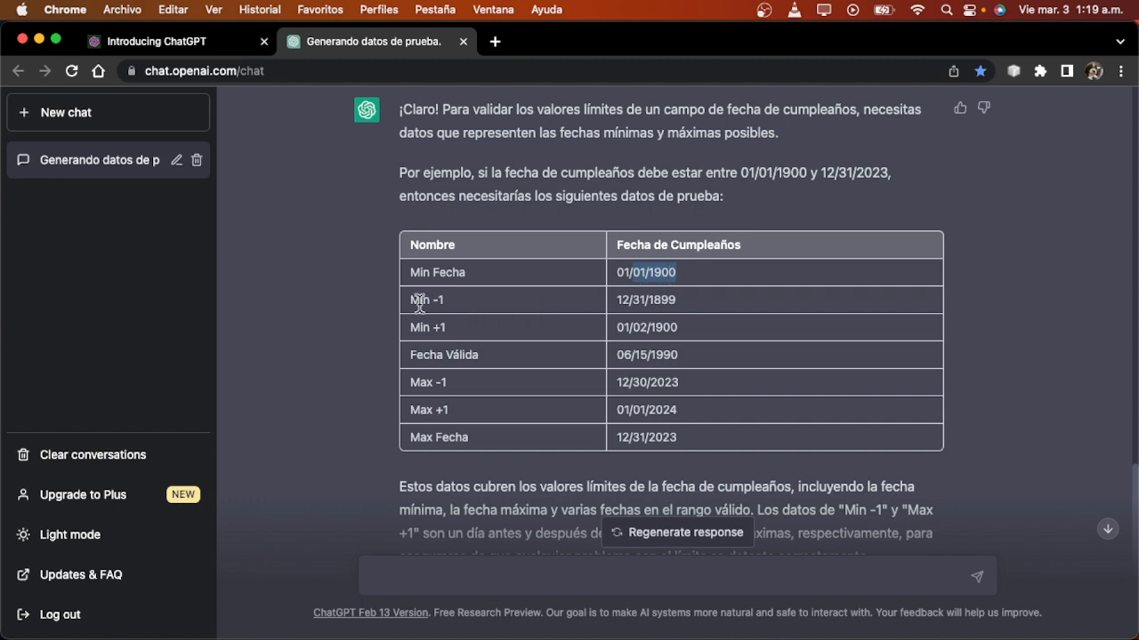
drag(411, 300, 521, 302)
drag(694, 298, 608, 303)
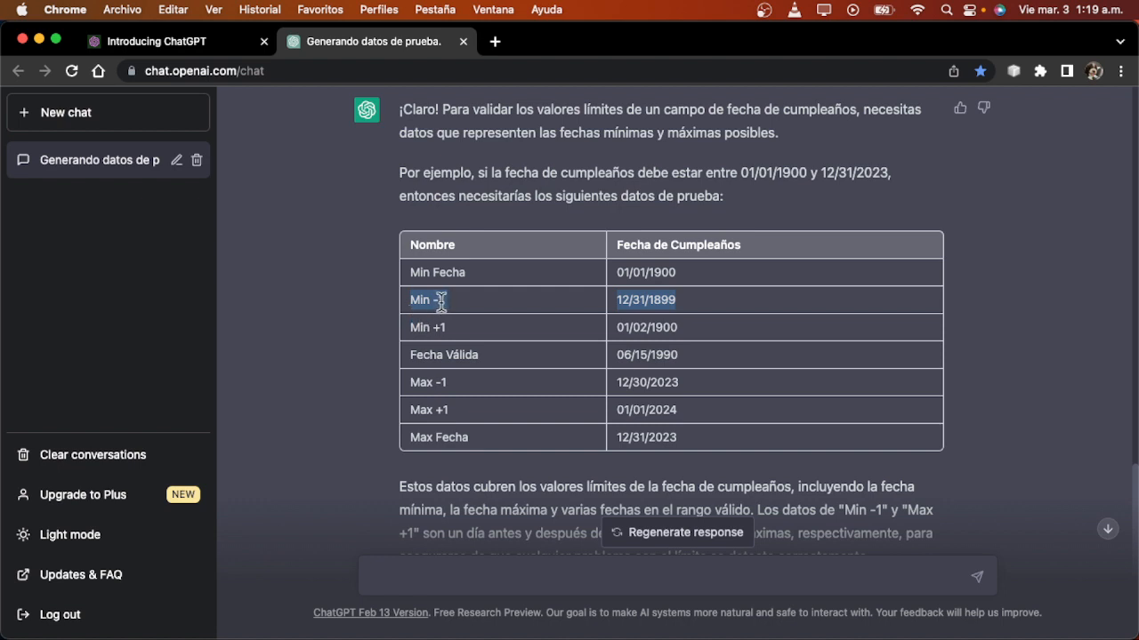
drag(411, 329, 560, 339)
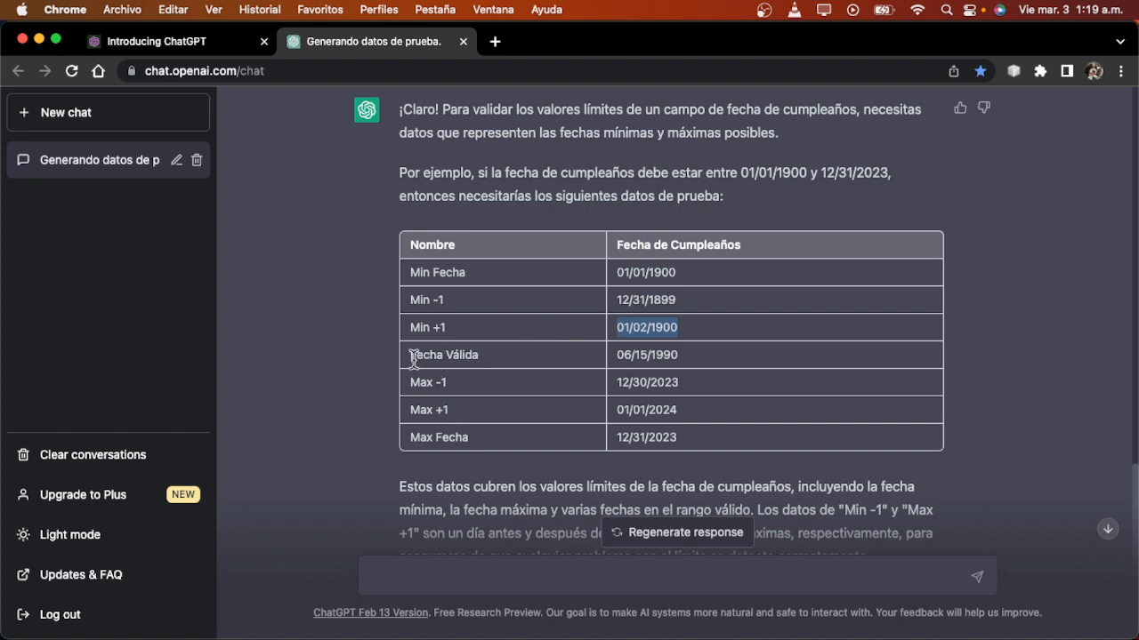
drag(413, 356, 579, 356)
drag(678, 355, 630, 354)
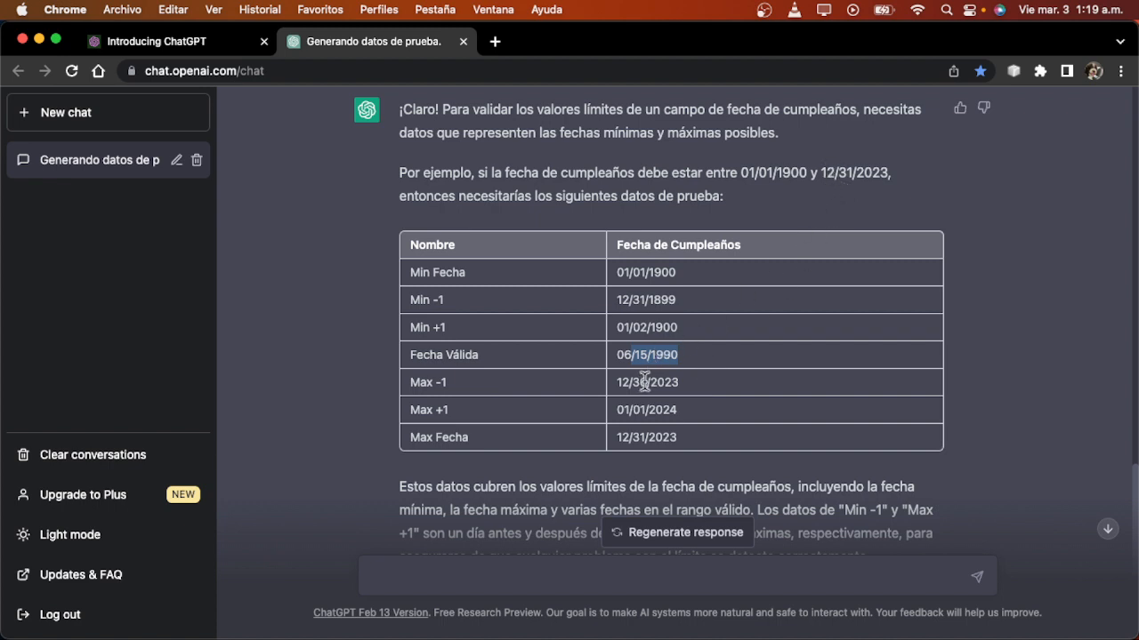
drag(683, 384, 622, 385)
click(615, 416)
Step: Compare the Max Fecha row with the upper limit of the date range stated above the table
drag(786, 172, 834, 173)
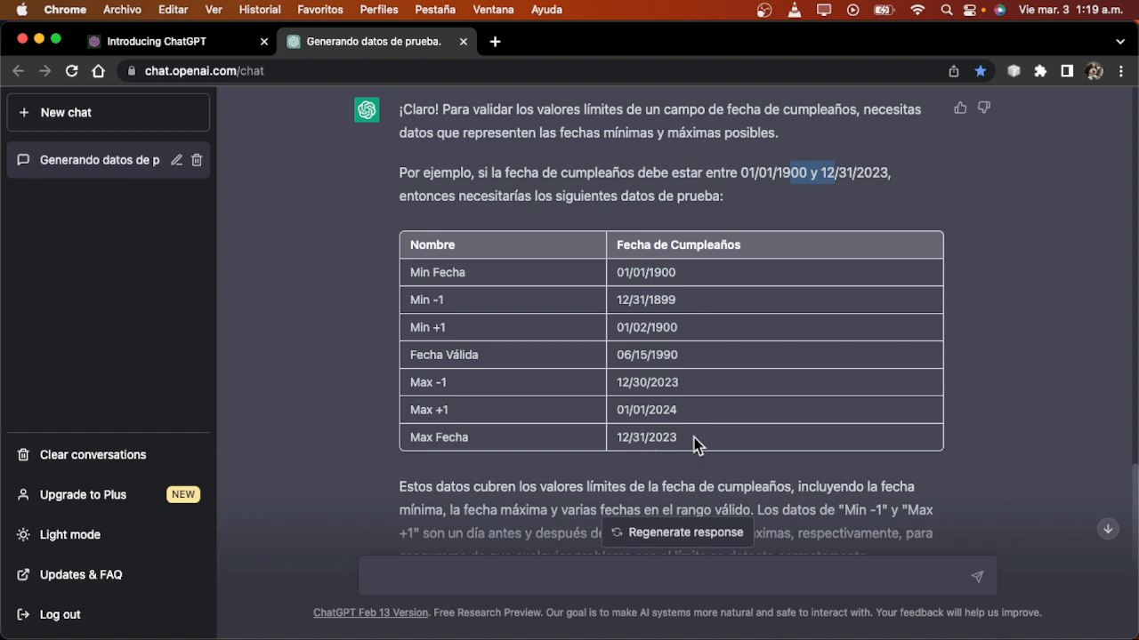
drag(694, 438, 632, 438)
drag(820, 173, 889, 171)
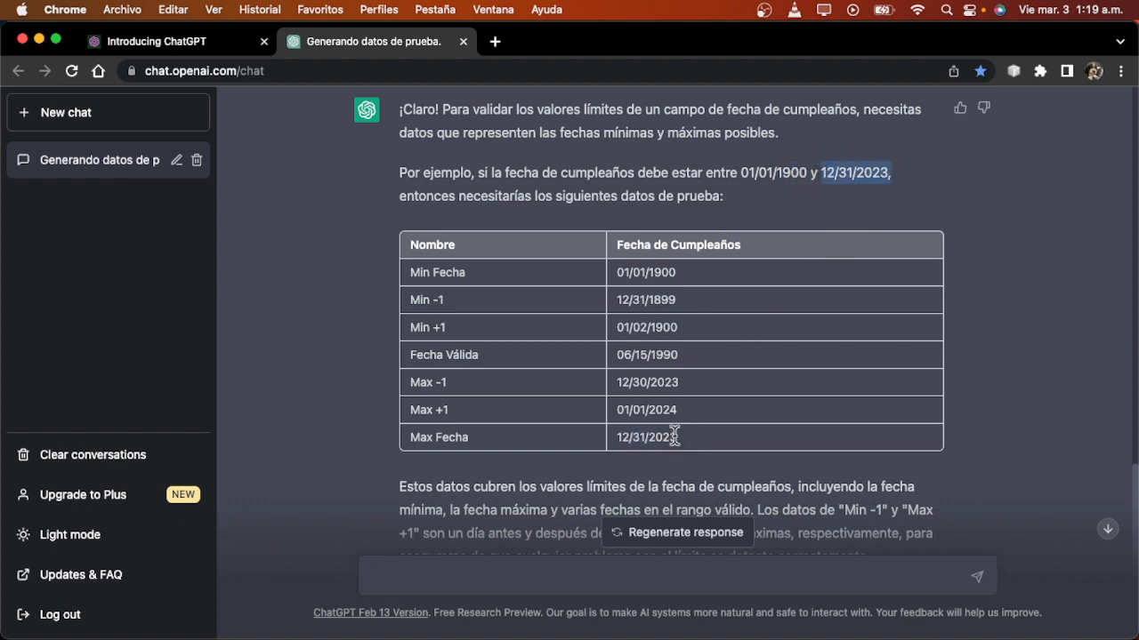
drag(679, 438, 621, 438)
drag(821, 173, 892, 174)
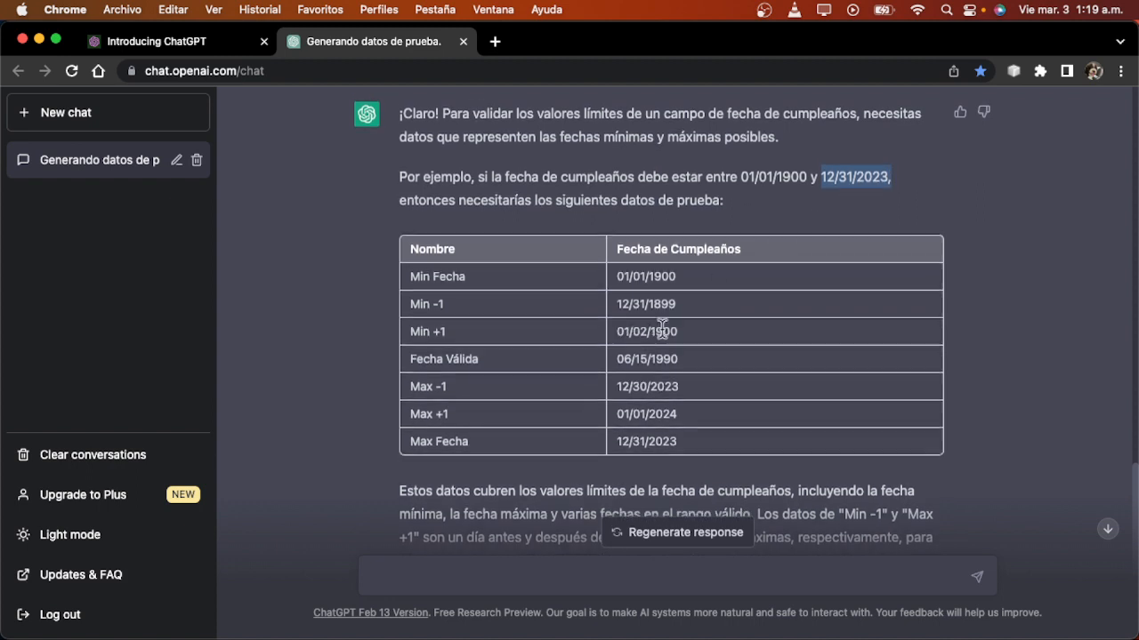
Step: Read the explanation below the birthday table about how the data covers the boundary values
scroll(620, 334, down, 3)
scroll(617, 333, up, 1)
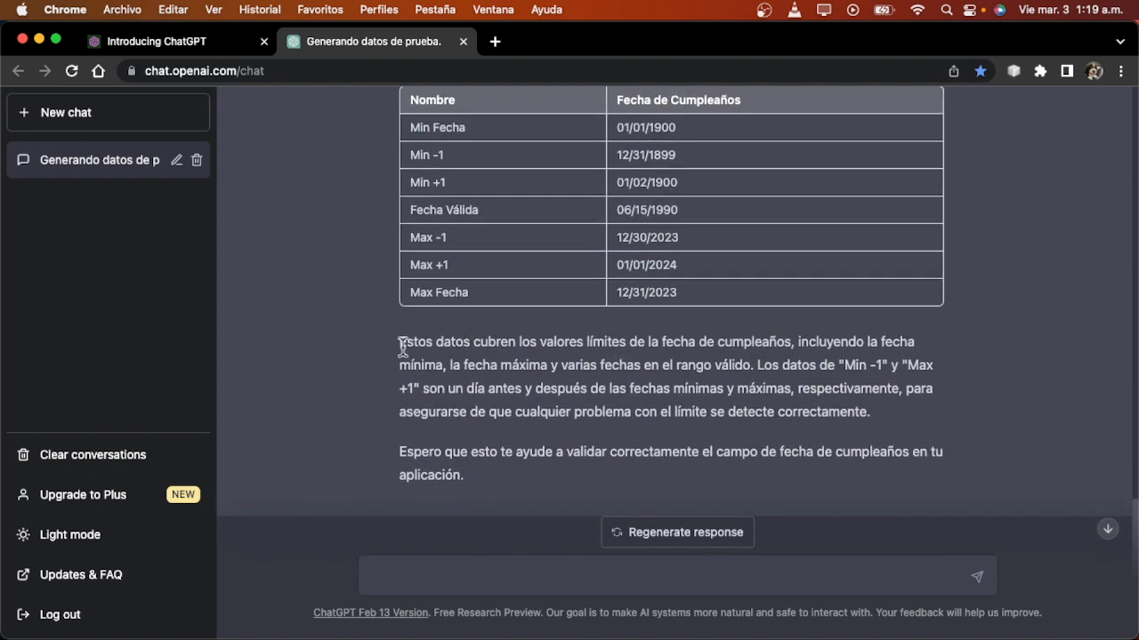
drag(400, 342, 907, 399)
click(572, 425)
drag(480, 416, 870, 416)
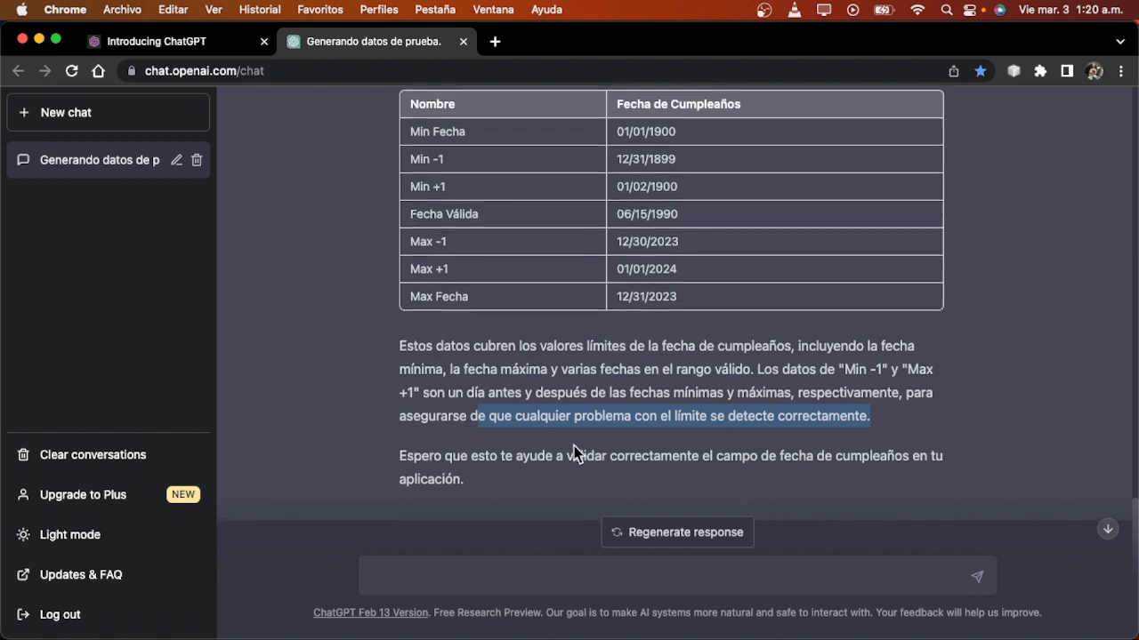
Step: Highlight all data rows of the birthday boundary table, from Min Fecha to Max Fecha, to examine the complete set
scroll(573, 447, up, 3)
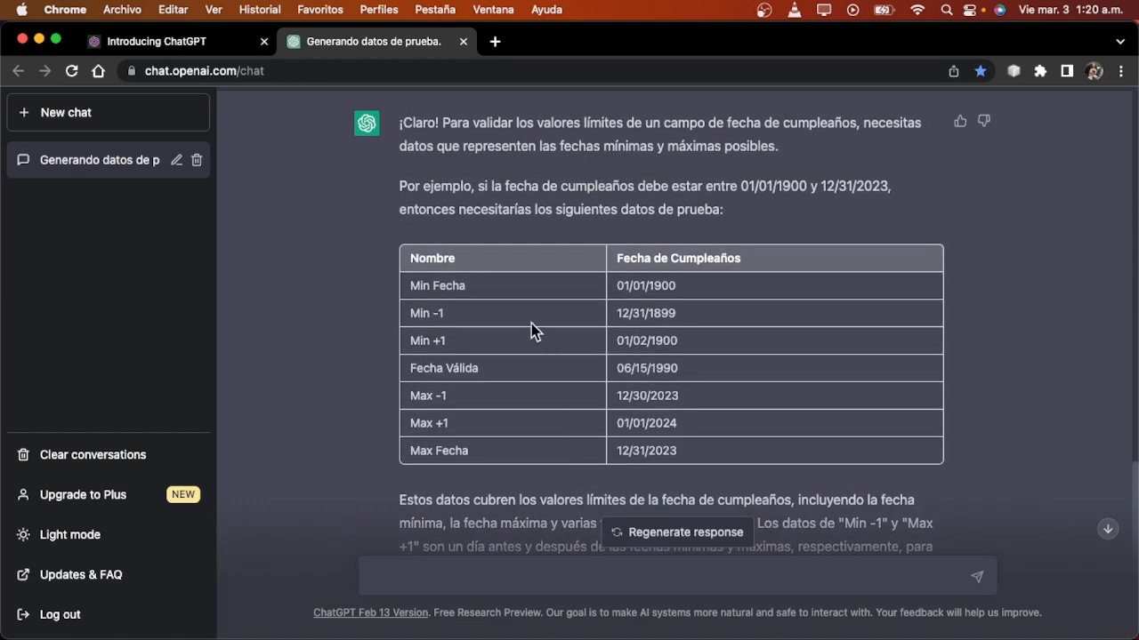
mouse_move(418, 285)
mouse_down()
mouse_move(723, 303)
mouse_move(674, 370)
mouse_move(700, 433)
mouse_move(468, 389)
mouse_move(401, 313)
mouse_move(413, 281)
mouse_up()
click(691, 450)
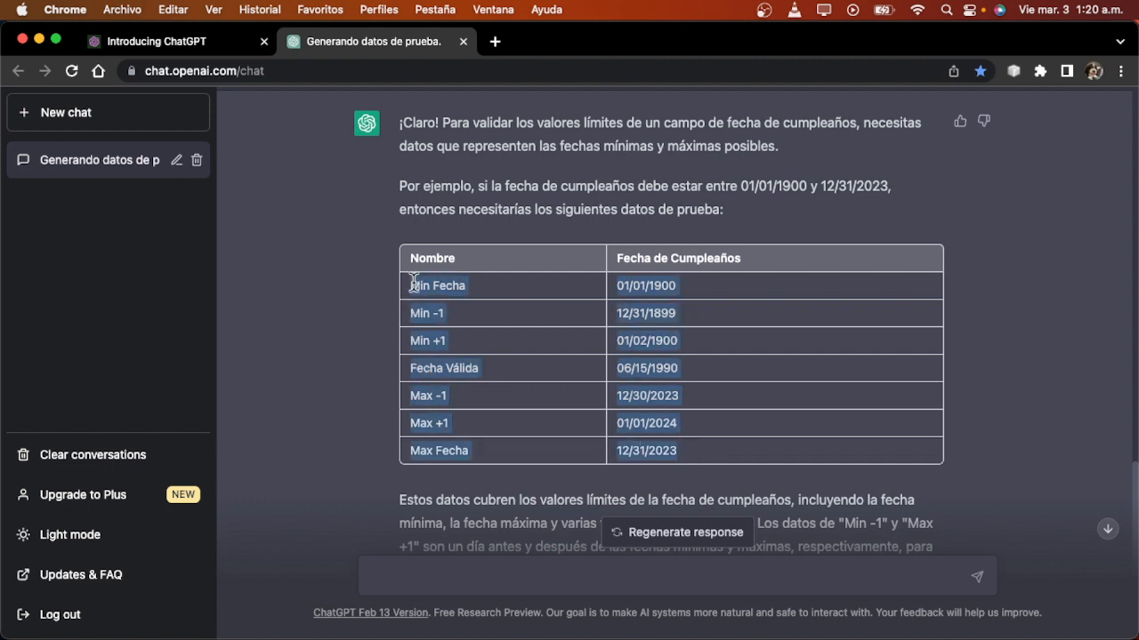
click(431, 295)
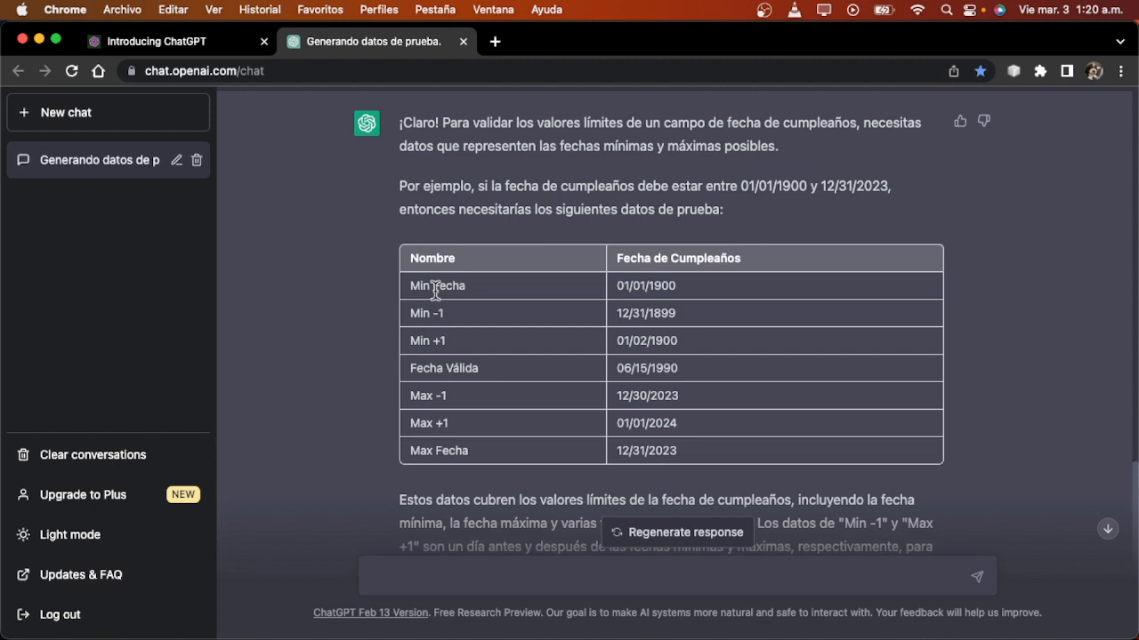
drag(415, 287, 690, 405)
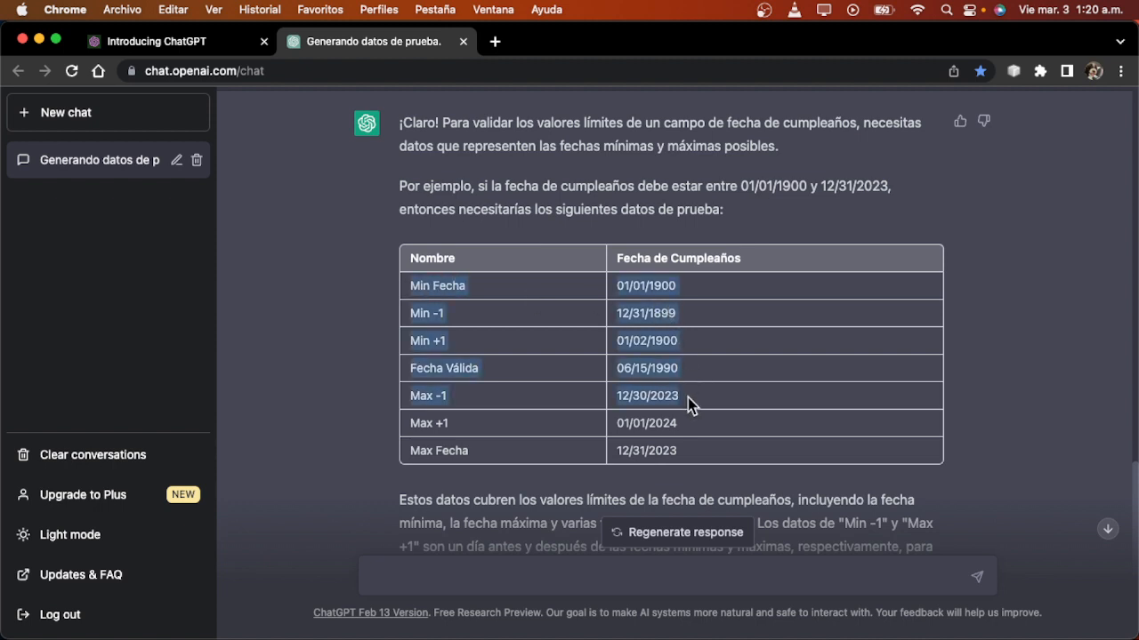
drag(700, 449, 413, 292)
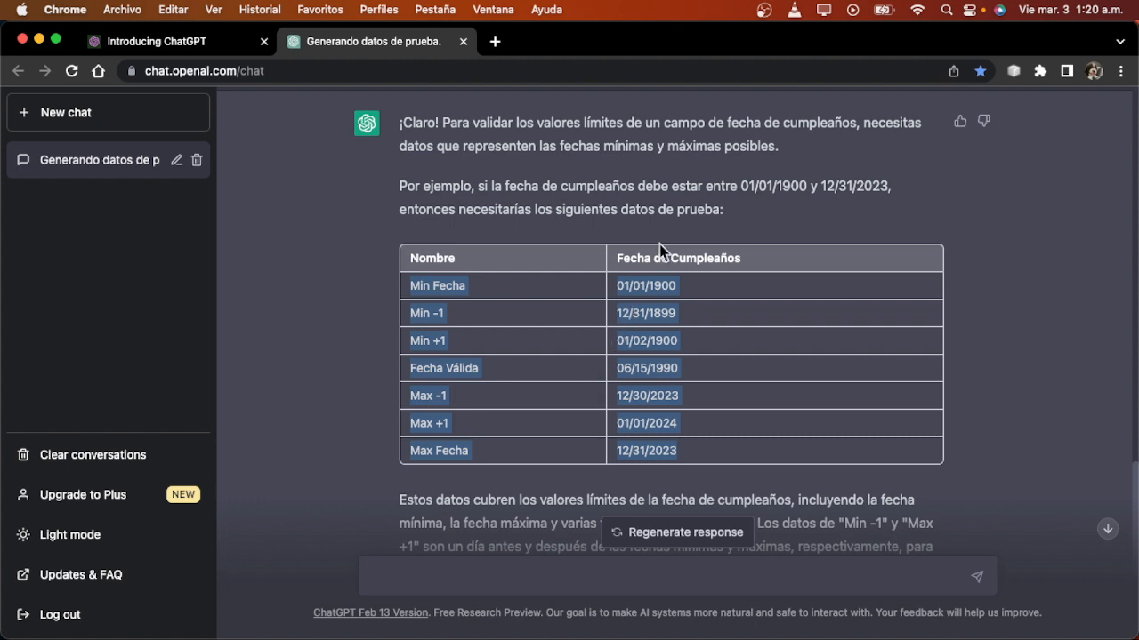
scroll(590, 293, up, 1)
scroll(590, 293, down, 3)
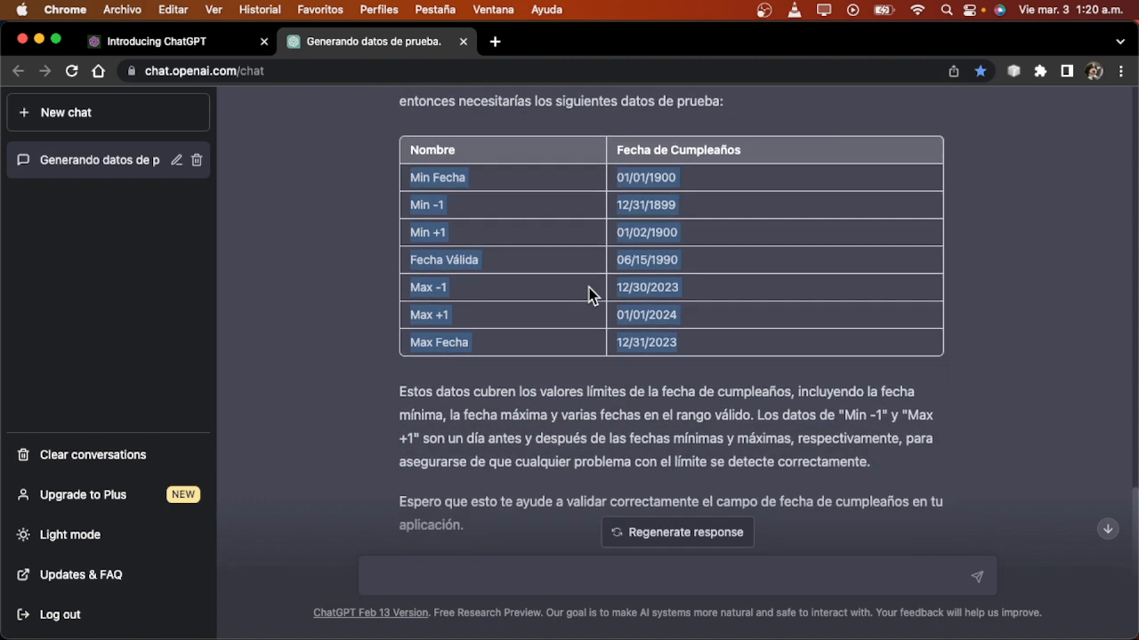
click(580, 289)
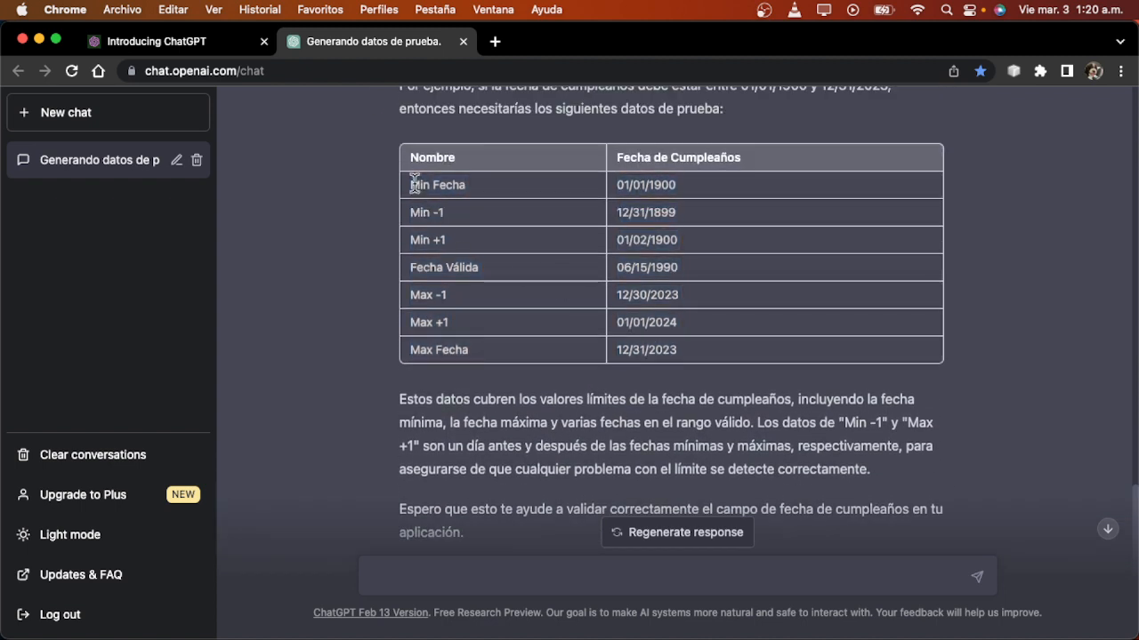
drag(411, 184, 689, 353)
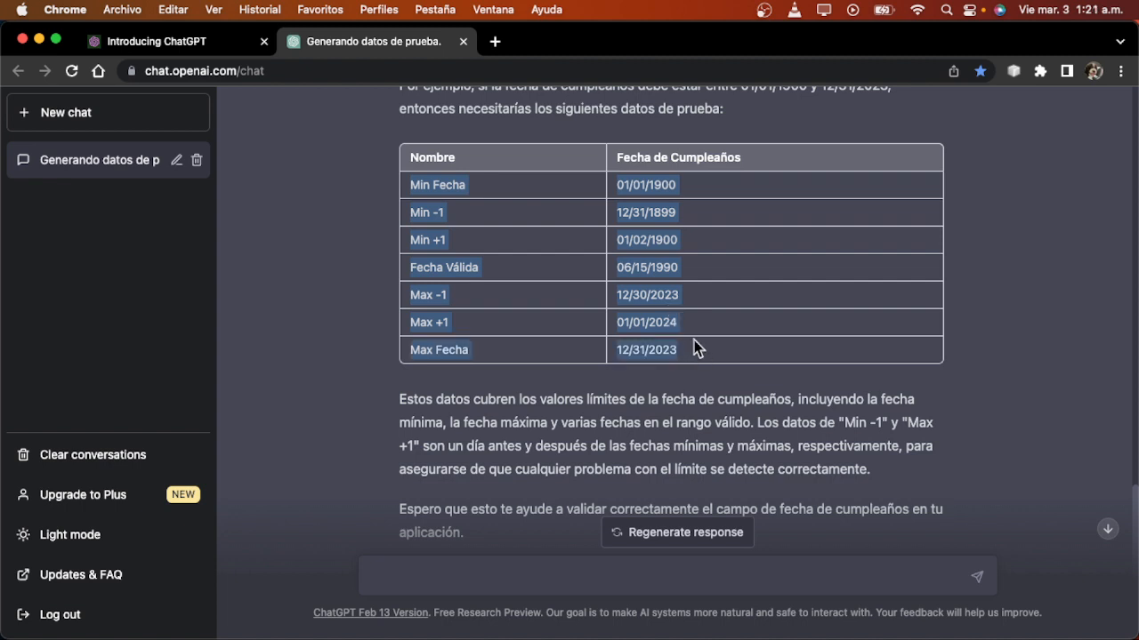
click(676, 295)
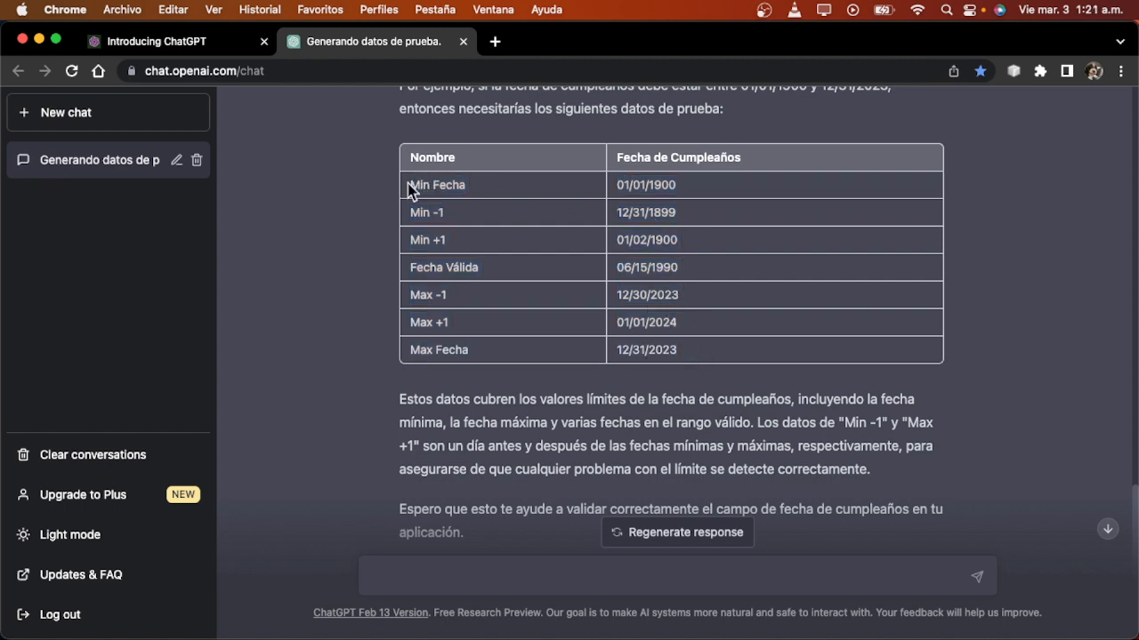
mouse_move(408, 183)
mouse_down()
mouse_move(676, 203)
mouse_move(693, 331)
mouse_move(683, 355)
mouse_move(525, 290)
mouse_move(415, 183)
mouse_up()
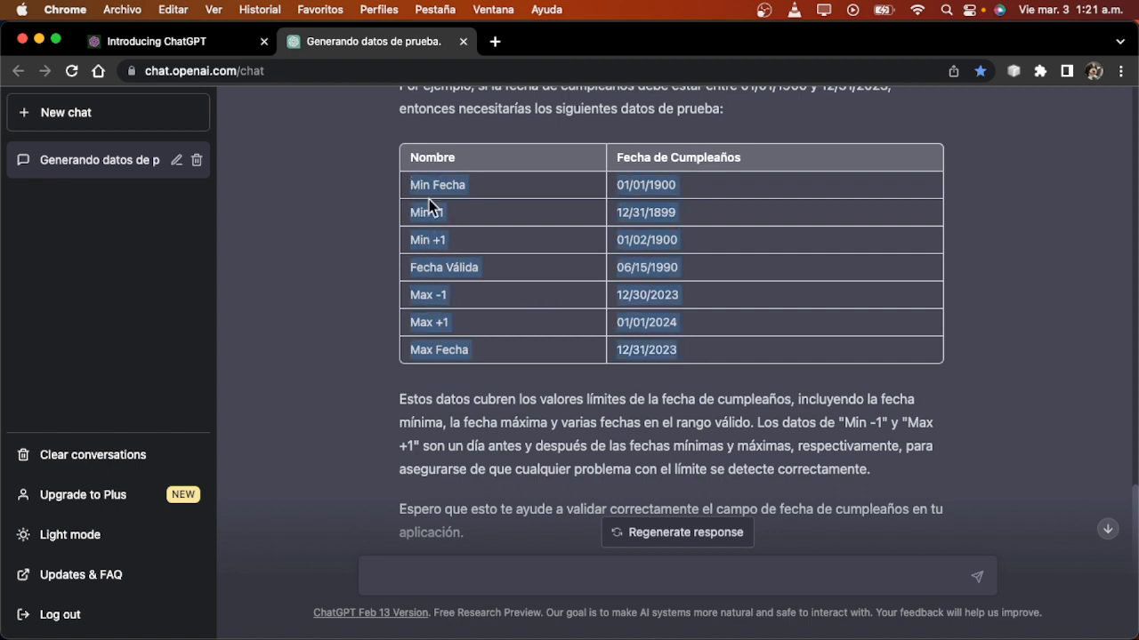
scroll(512, 278, down, 2)
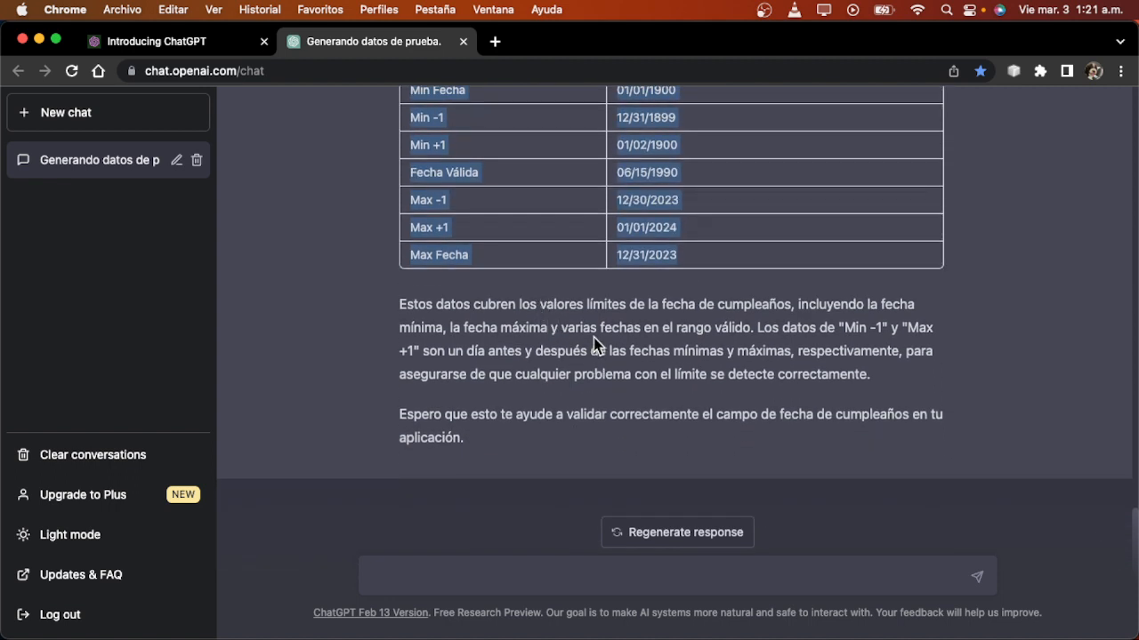
key(super+Tab)
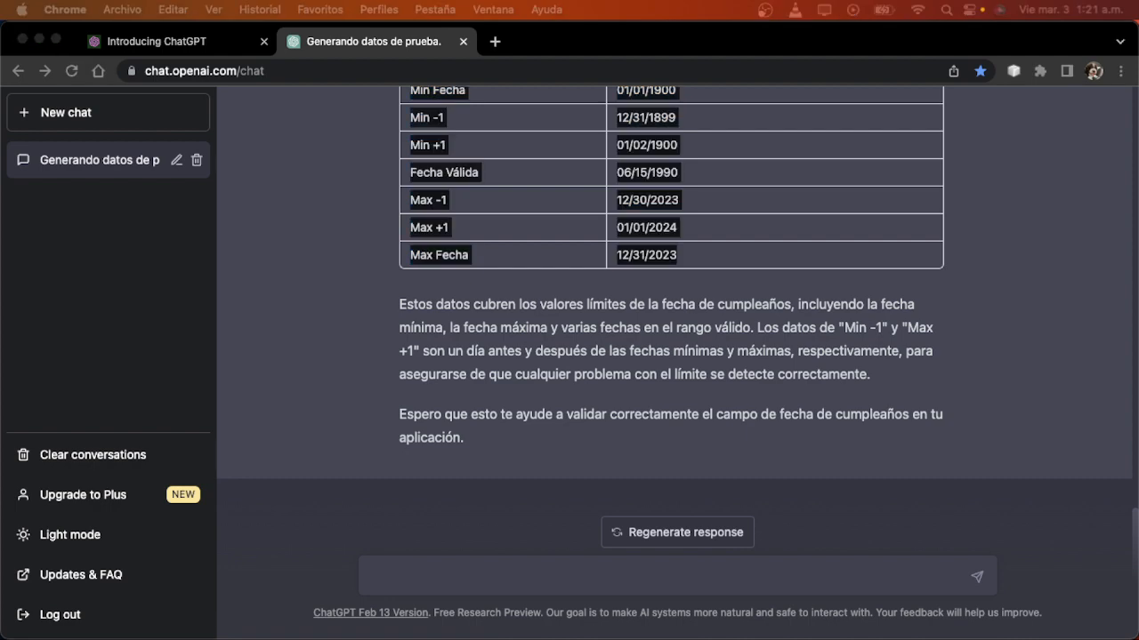
key(super+Tab)
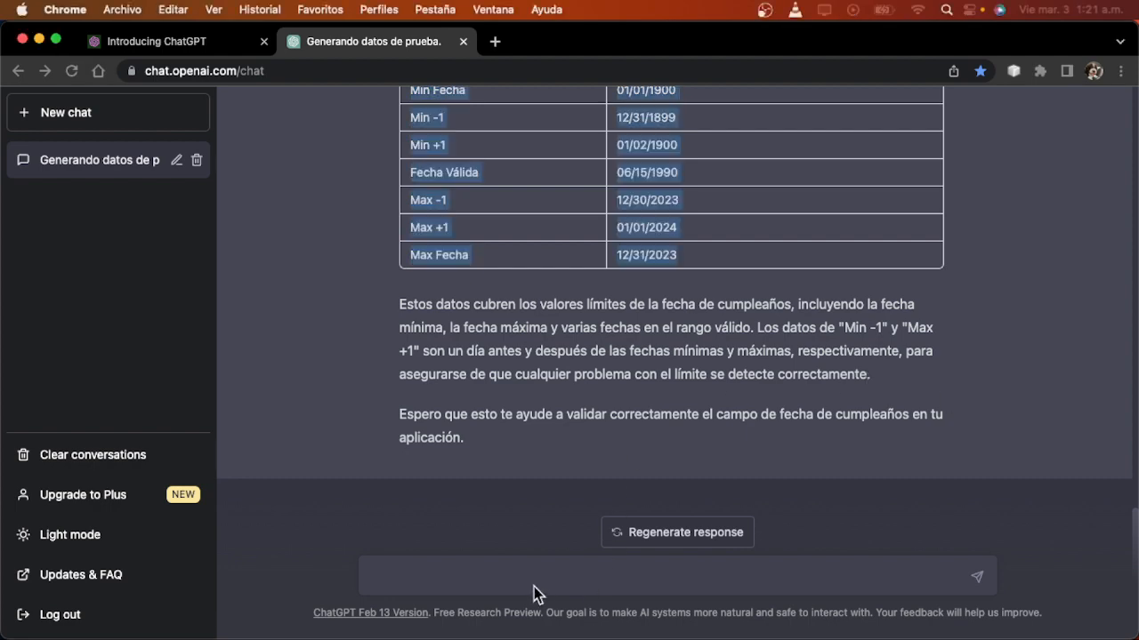
scroll(658, 418, up, 3)
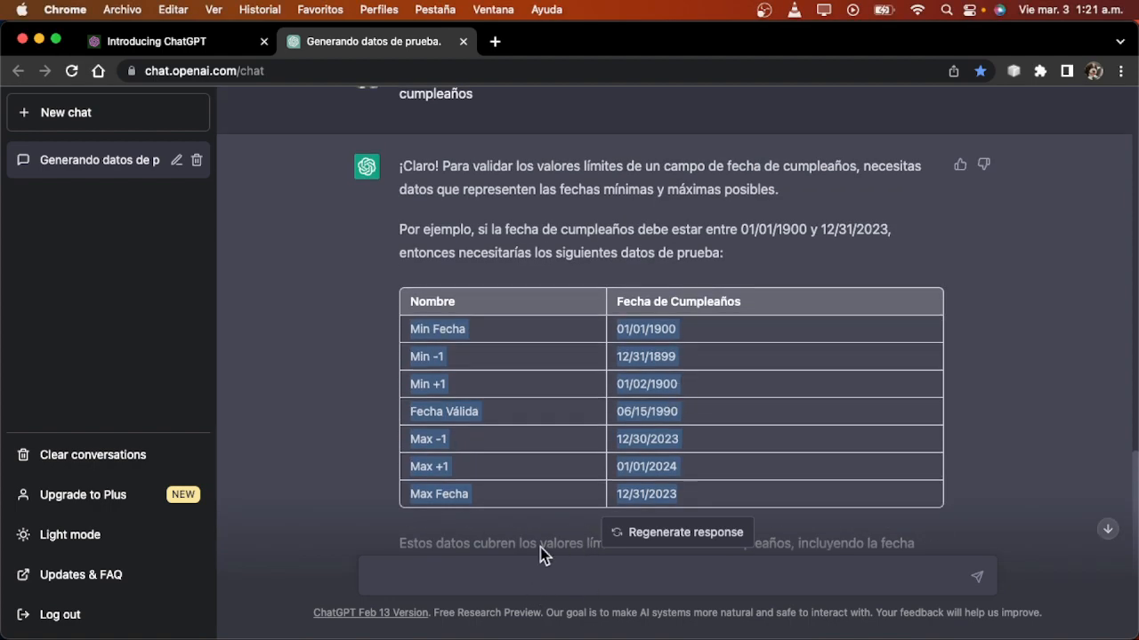
Step: Submit the prompt "ayudame a crear data de prueba para validar un campo de numero telefonico"
click(503, 578)
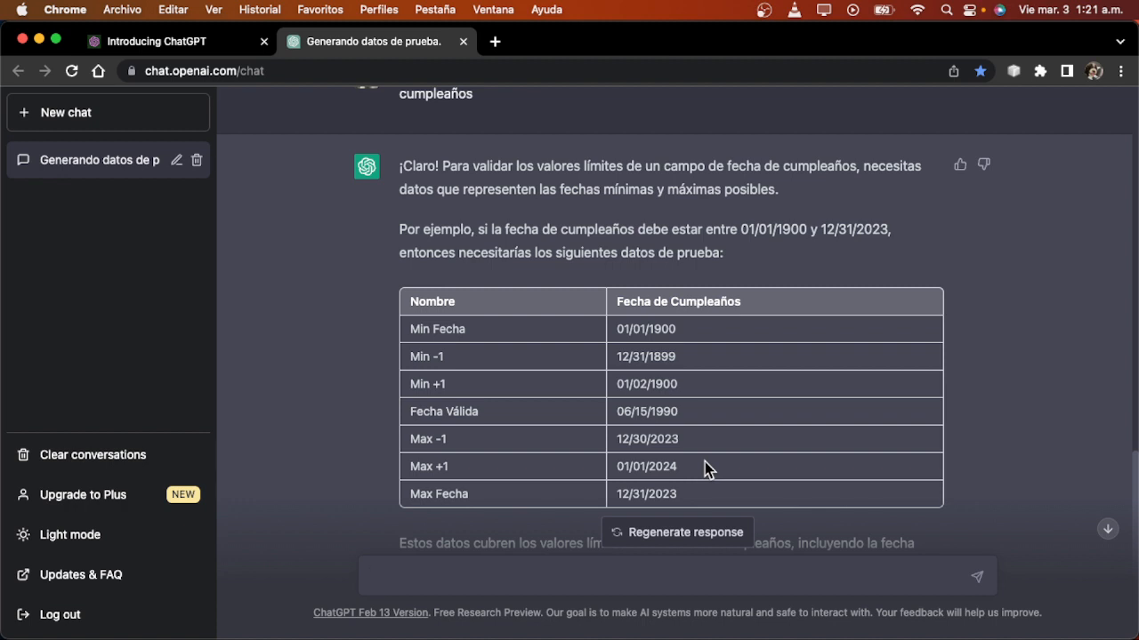
text(ayudame a crear dat)
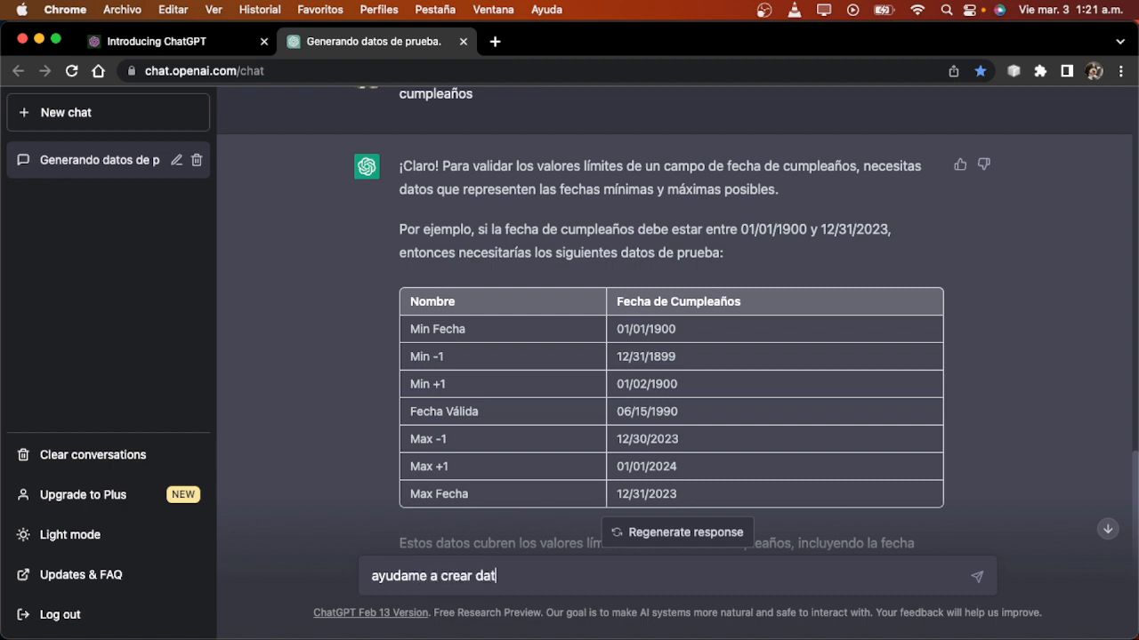
text(a de prueba)
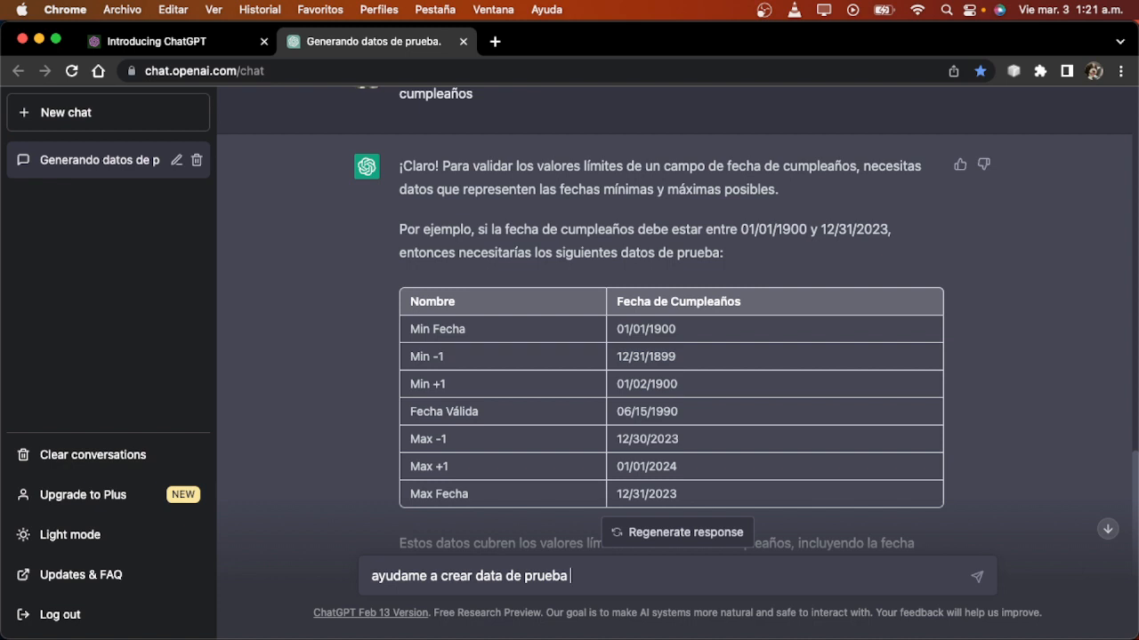
text( para validar)
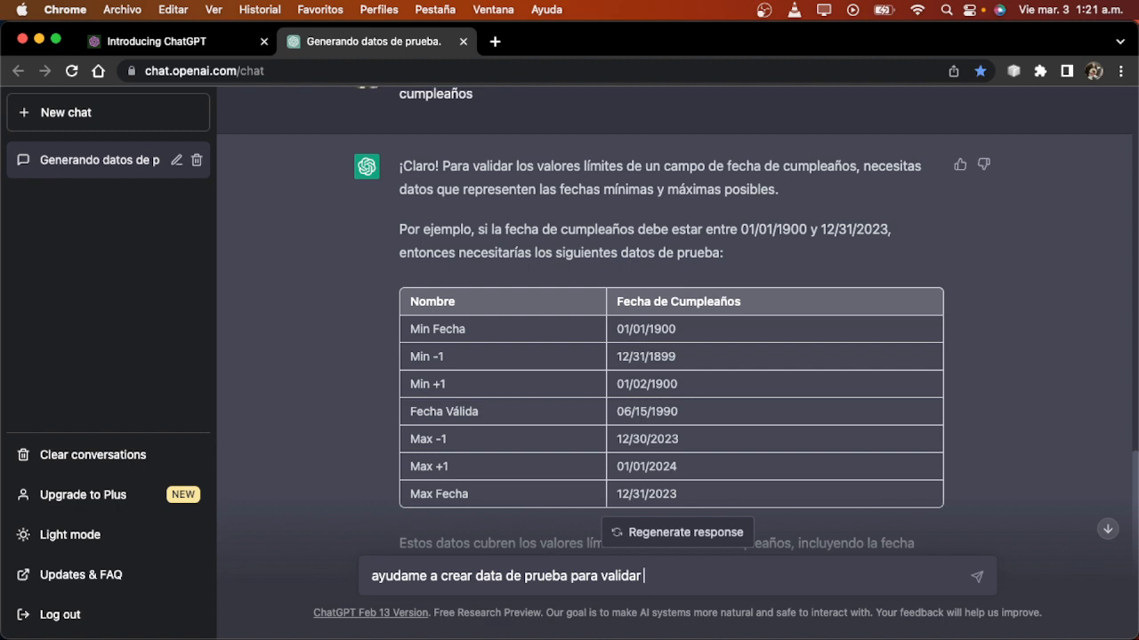
text( un cam)
text(po nume)
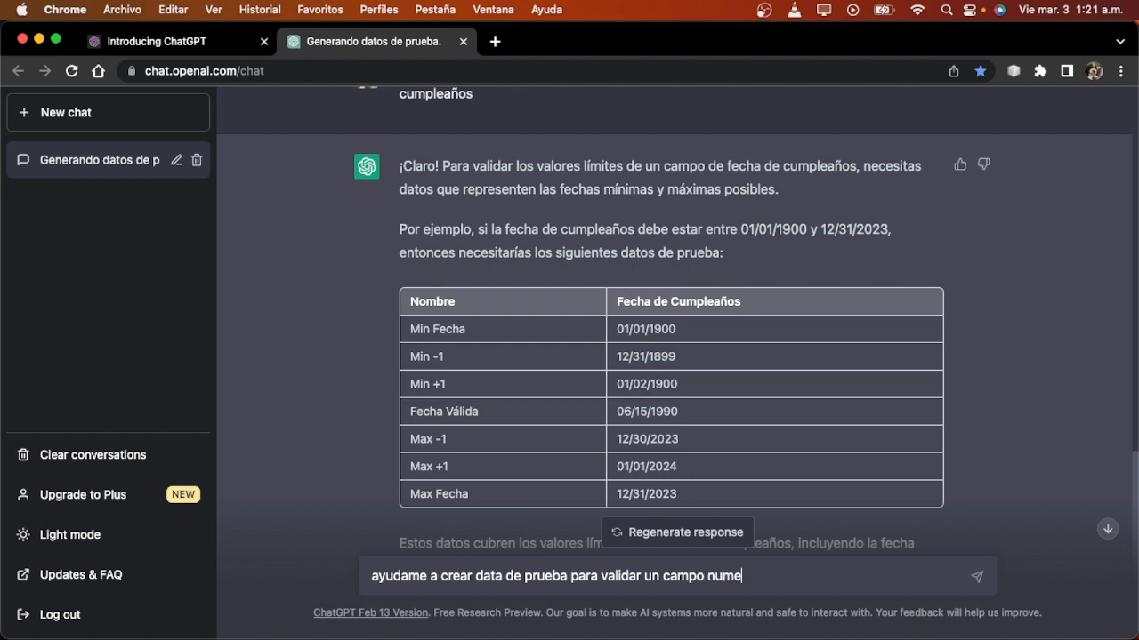
key(BackSpace)
key(BackSpace)
key(BackSpace)
key(BackSpace)
text(de numero tele)
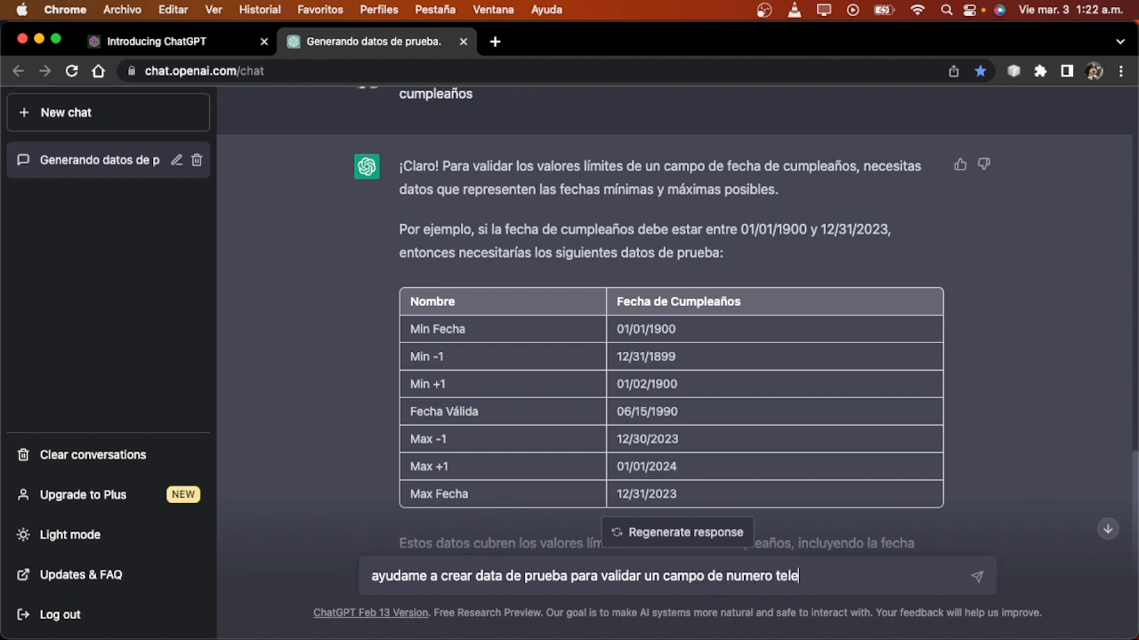
text(fonico)
key(Return)
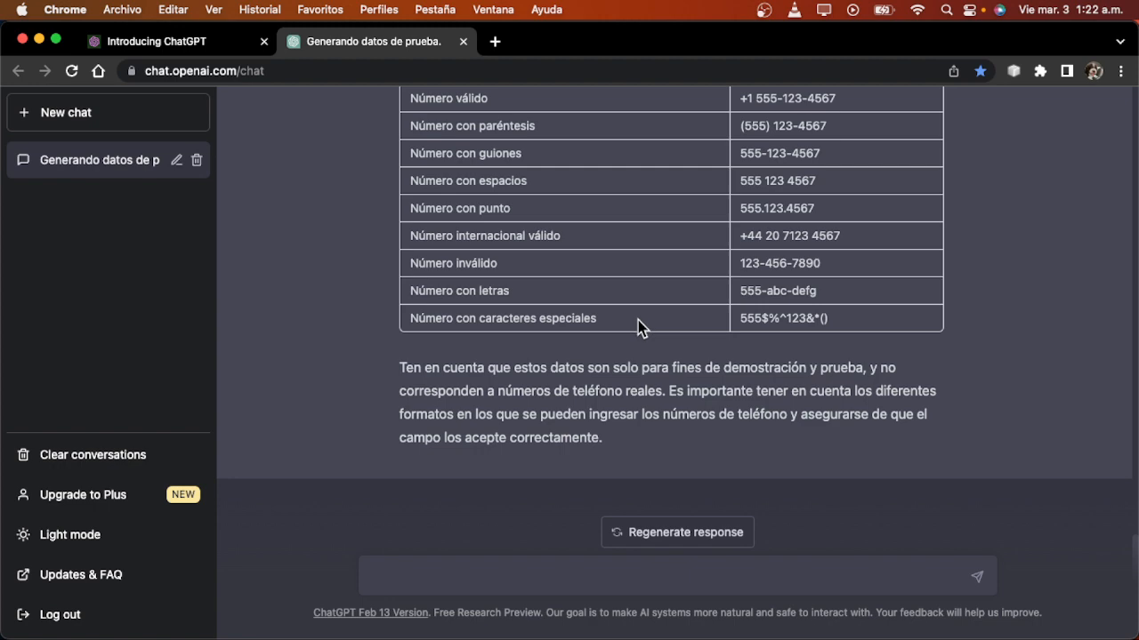
Step: Highlight the phone table's rows for numbers with letters, special characters and dots to examine those cases
scroll(636, 322, up, 3)
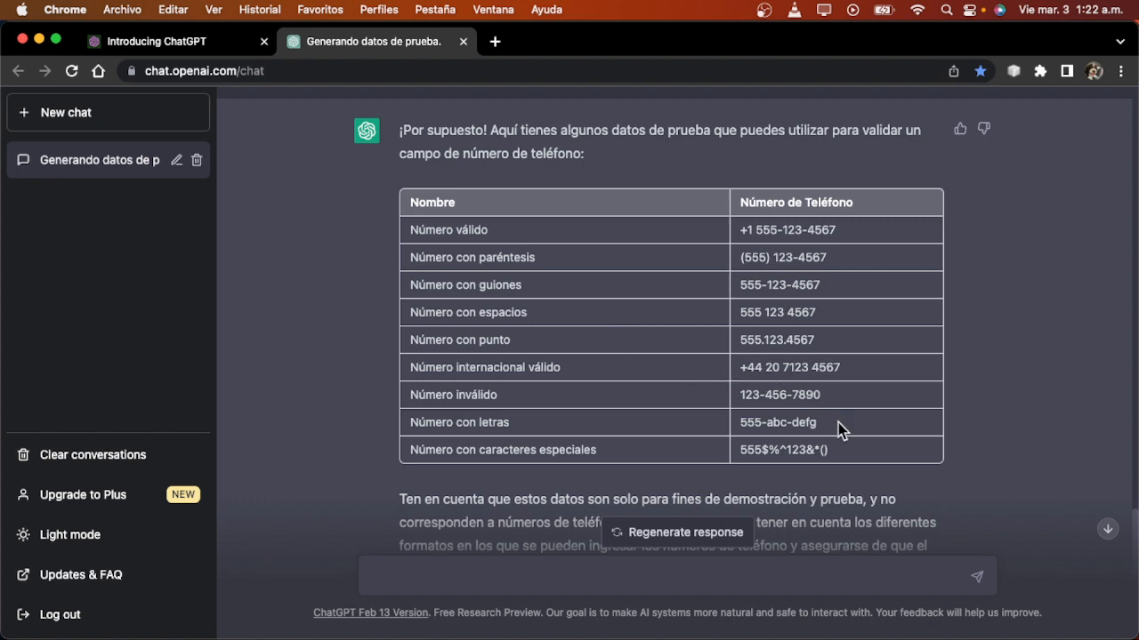
drag(836, 423, 411, 422)
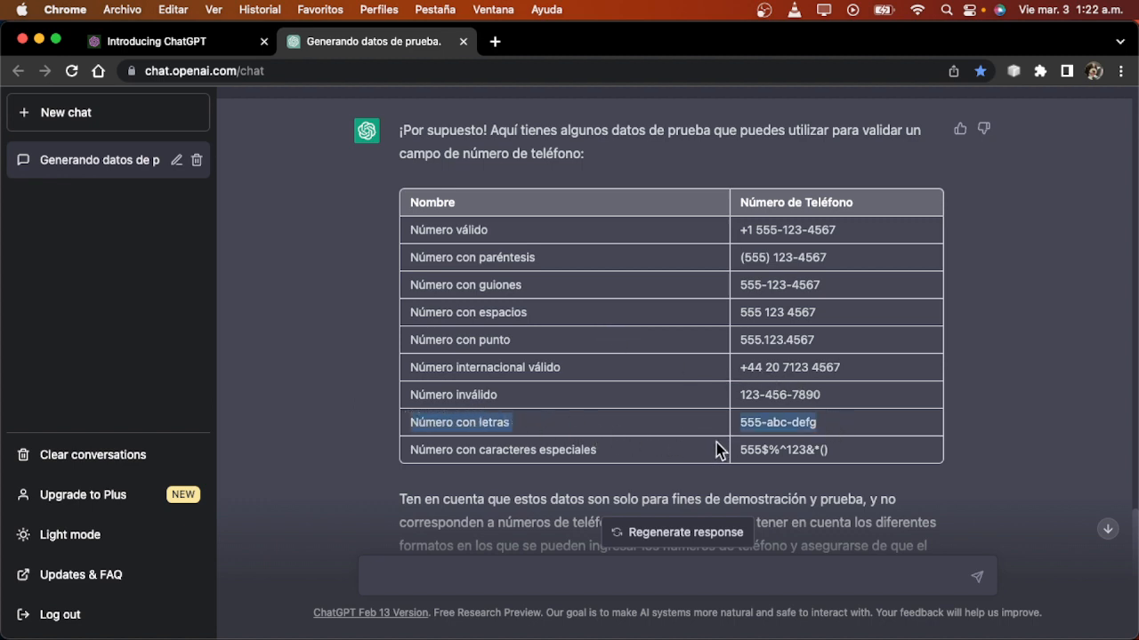
drag(818, 453, 494, 442)
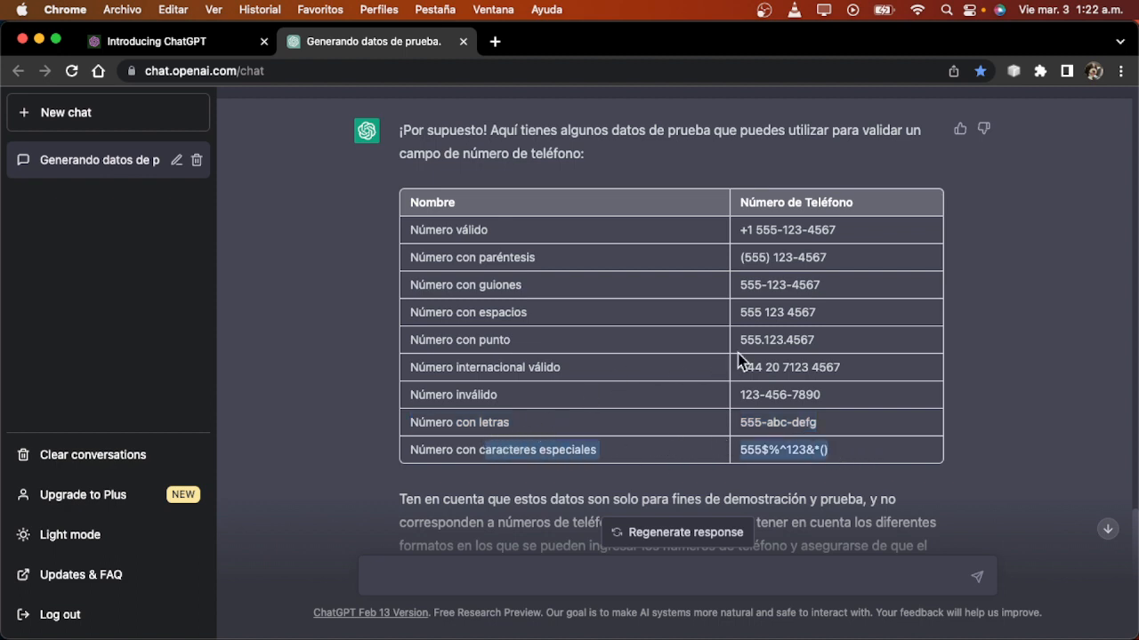
drag(826, 334, 424, 332)
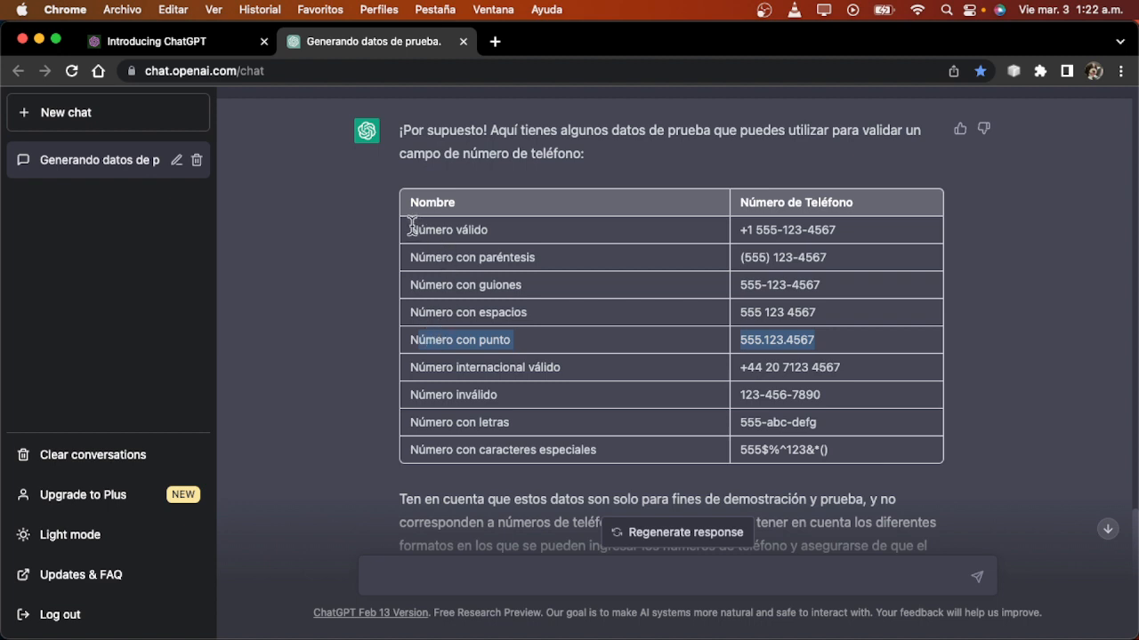
Step: Highlight all data rows of the phone-number table and review the complete response from the prompt to the closing note
mouse_move(411, 228)
mouse_down()
mouse_move(805, 307)
mouse_move(803, 444)
mouse_move(870, 455)
mouse_move(668, 364)
mouse_move(569, 338)
mouse_move(480, 266)
mouse_move(401, 230)
mouse_up()
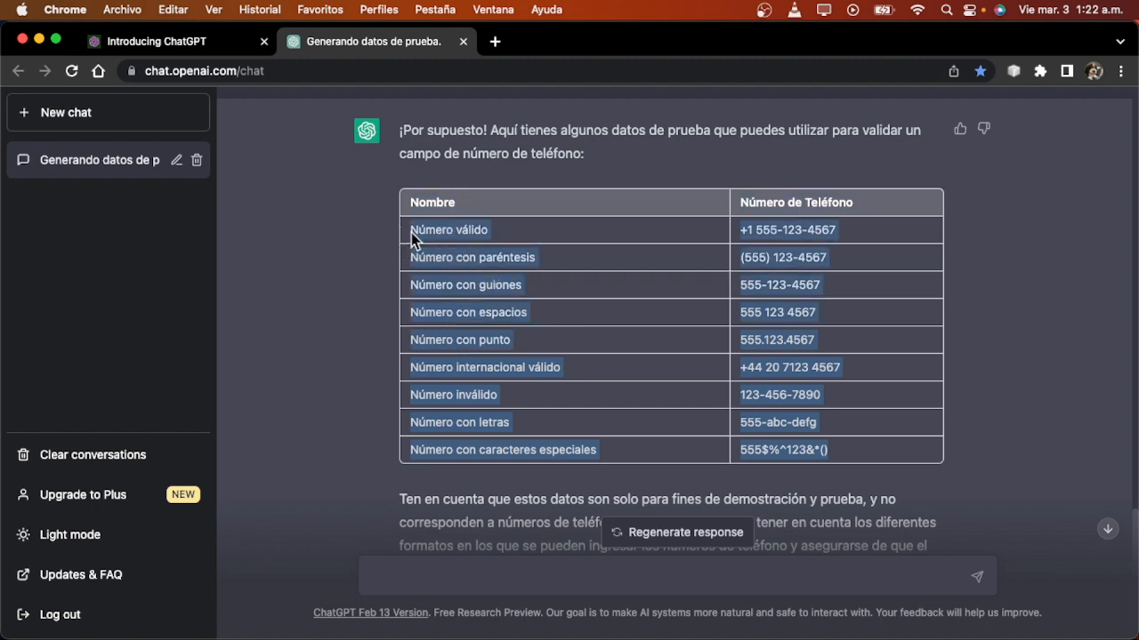
scroll(675, 356, down, 1)
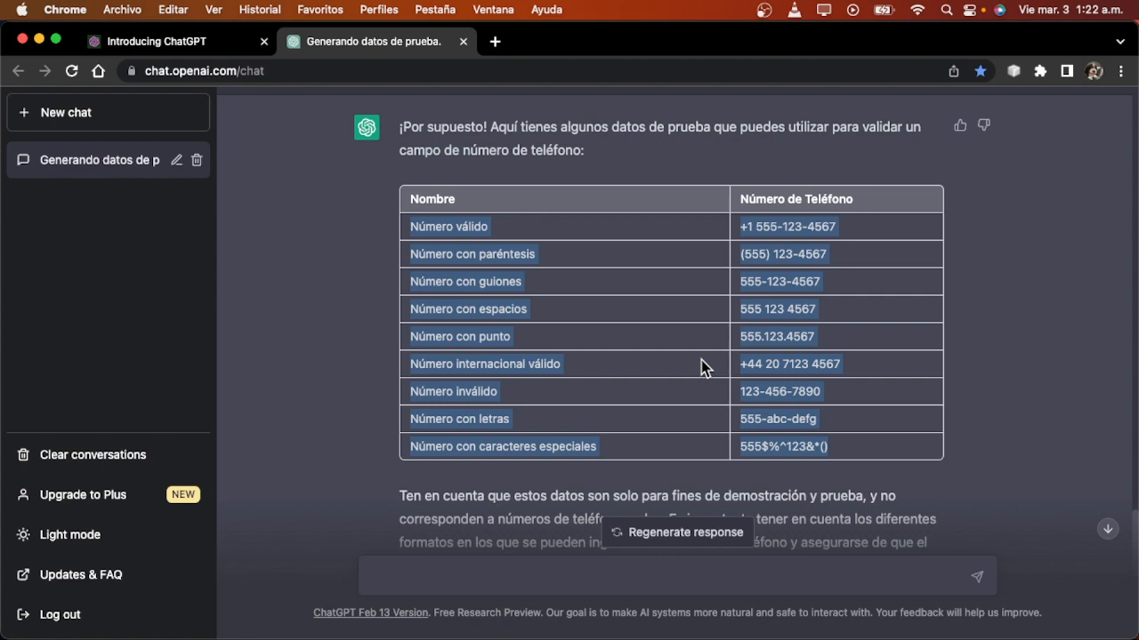
scroll(701, 364, down, 3)
scroll(698, 362, down, 3)
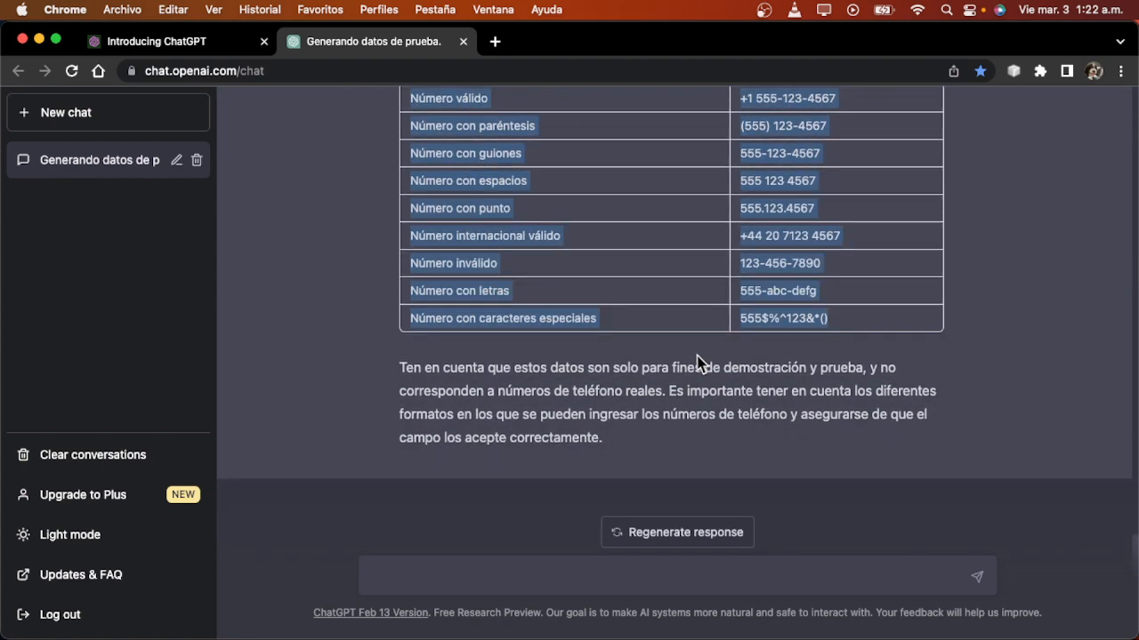
scroll(604, 383, up, 10)
scroll(604, 383, down, 10)
scroll(603, 382, up, 10)
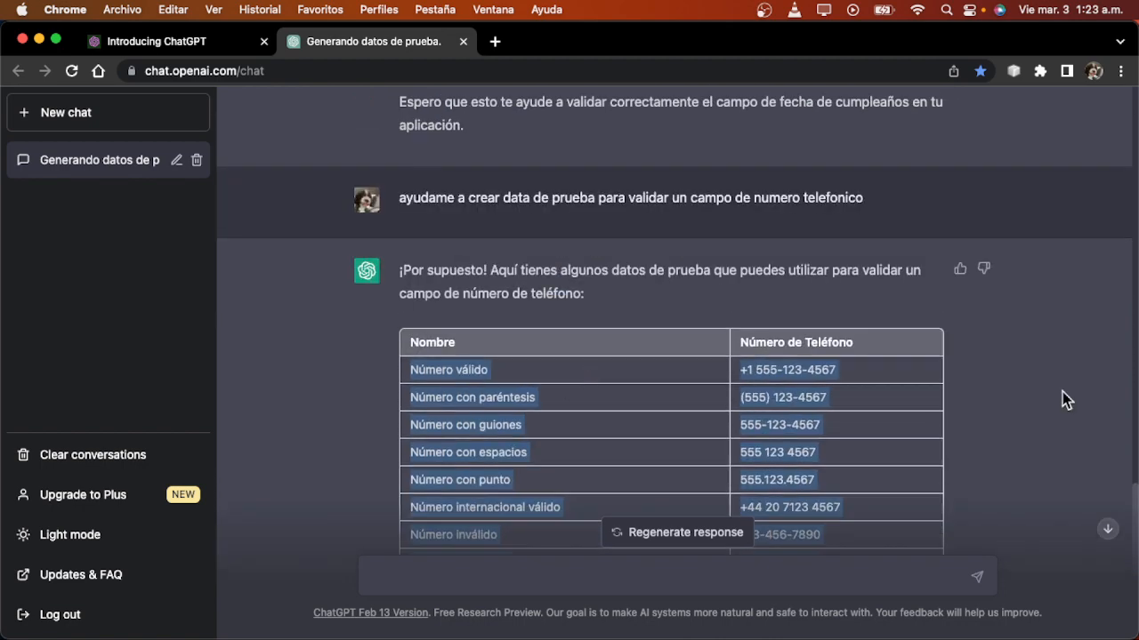
Step: Submit the prompt "ayudame a crear data de prueba para validar un campo que solo ingresen numeros de 3 cifras numericas"
click(436, 577)
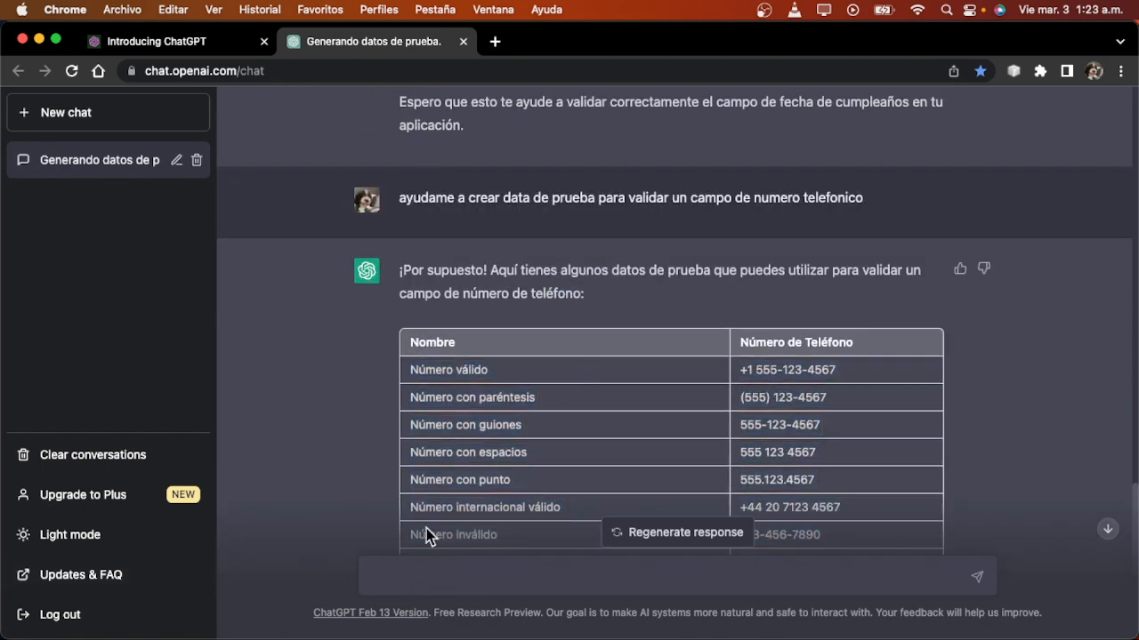
scroll(411, 440, down, 10)
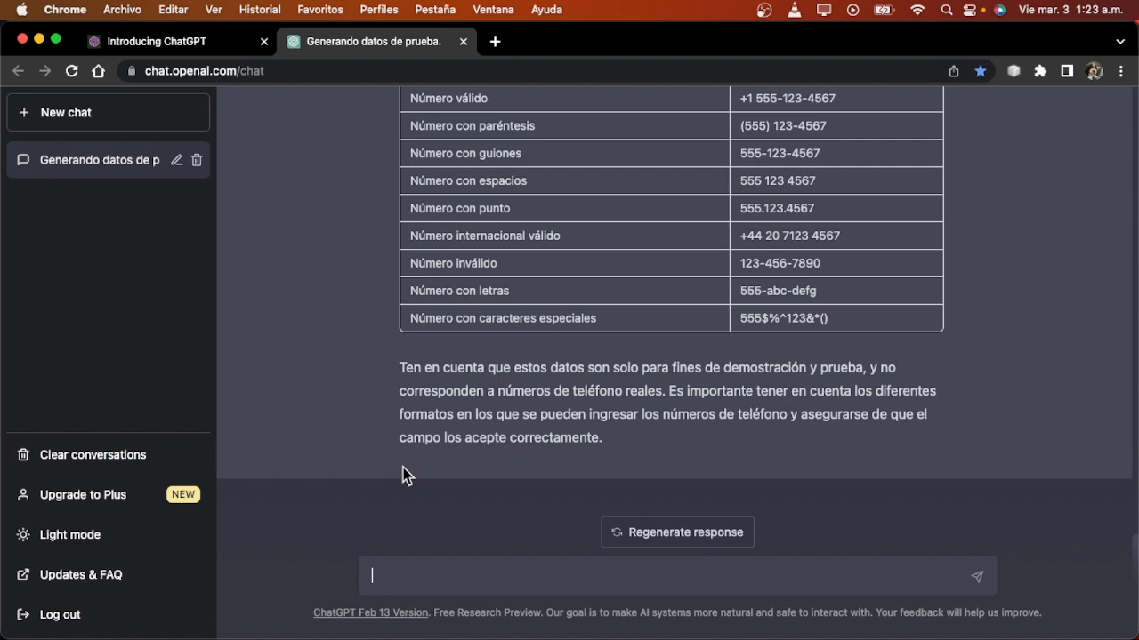
text(ayudame a cre)
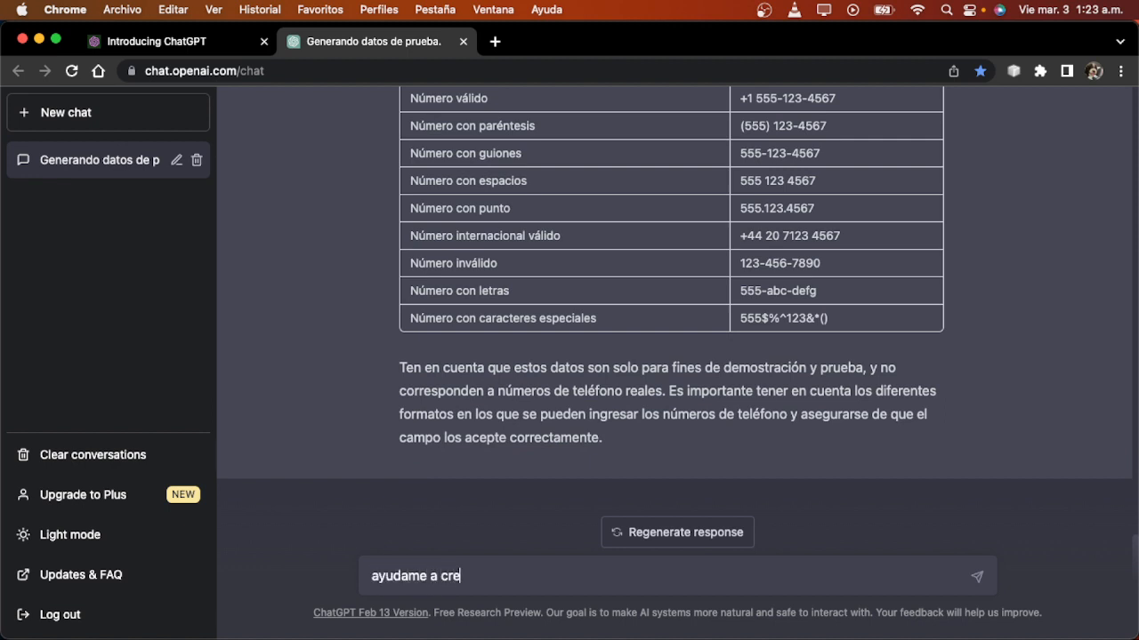
text(ar data de prueb)
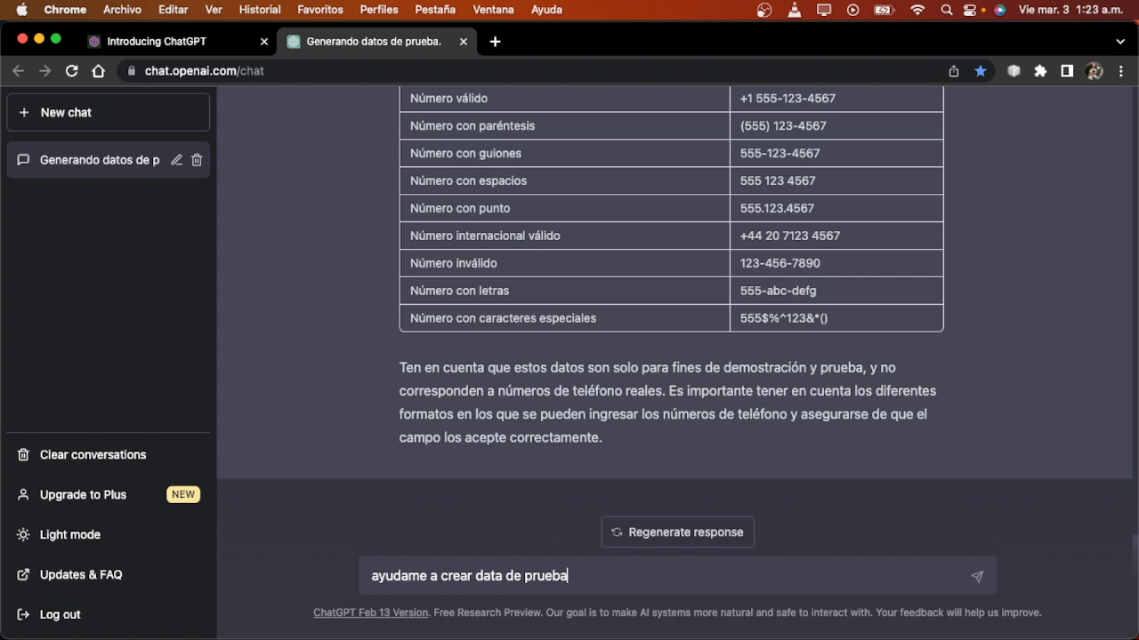
text(a para validar un cam)
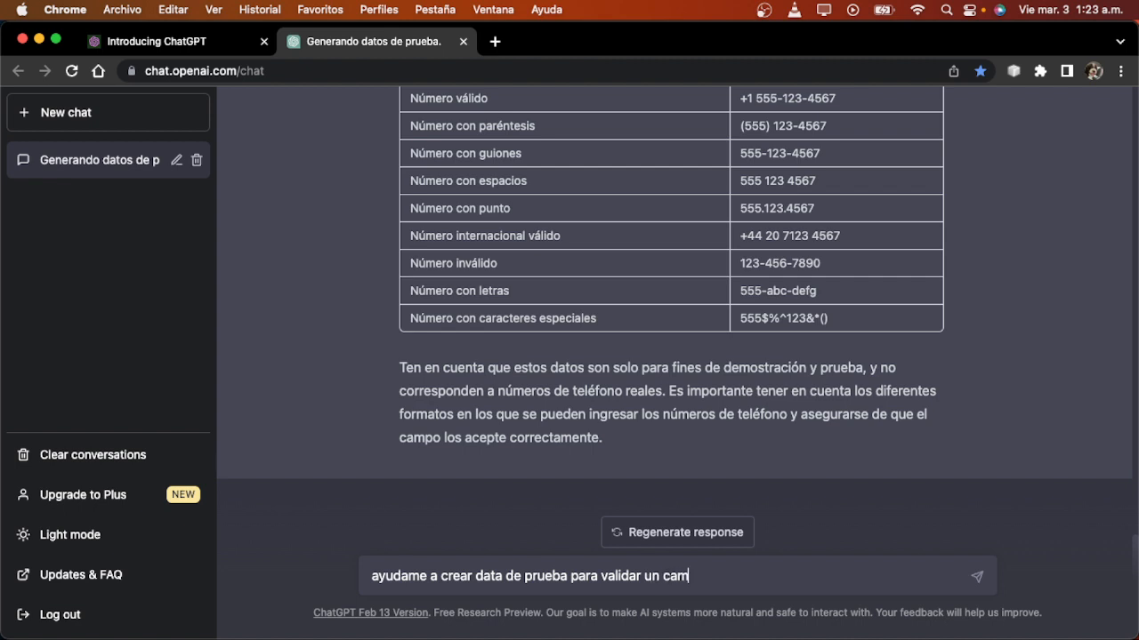
text(po que solo ing)
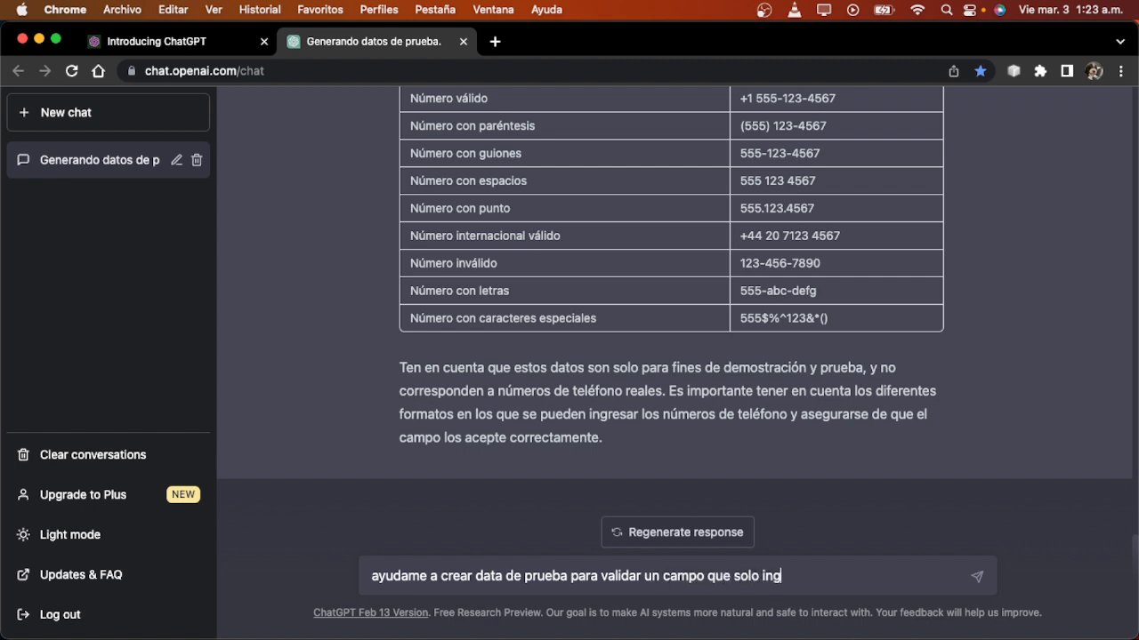
text(resen numeros de)
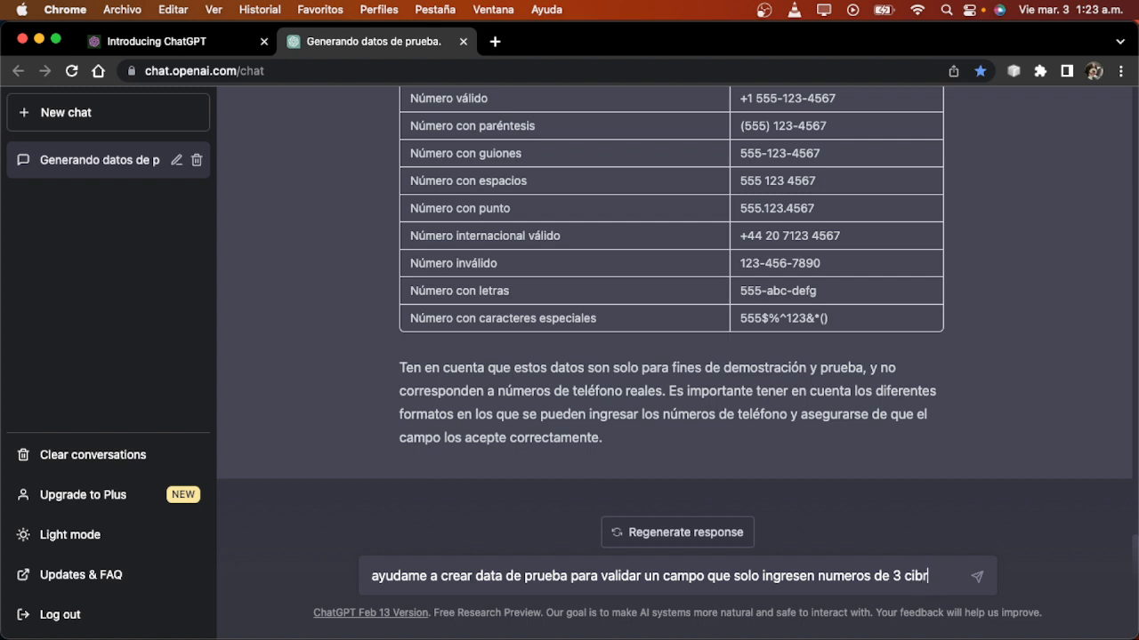
text( 3 cibr)
key(BackSpace)
key(BackSpace)
text(fras numer)
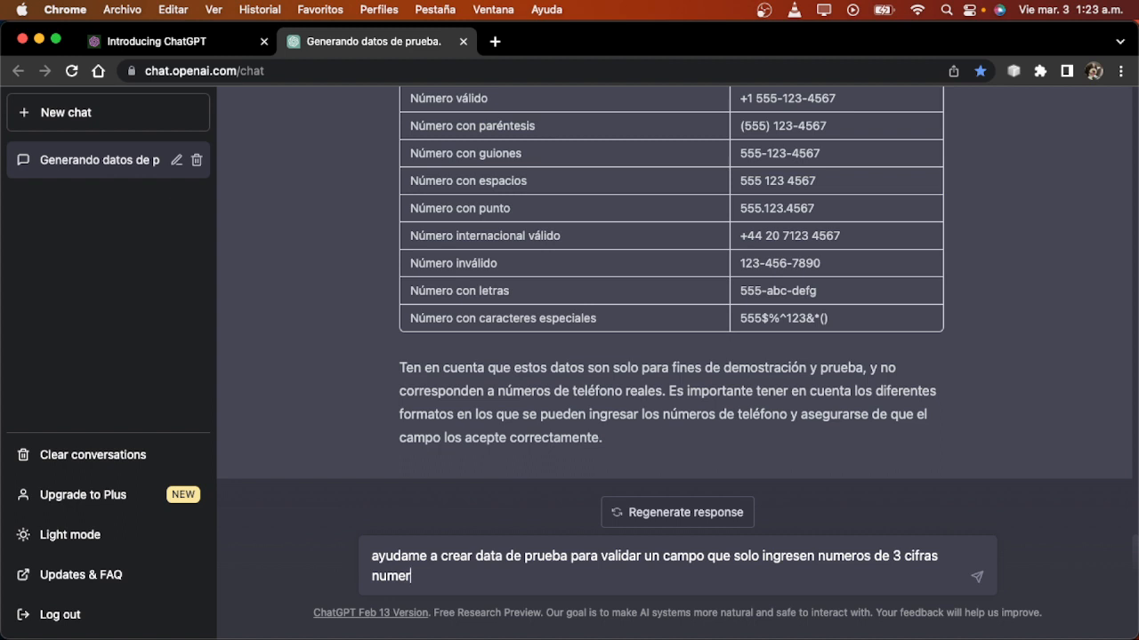
text(icas)
key(Return)
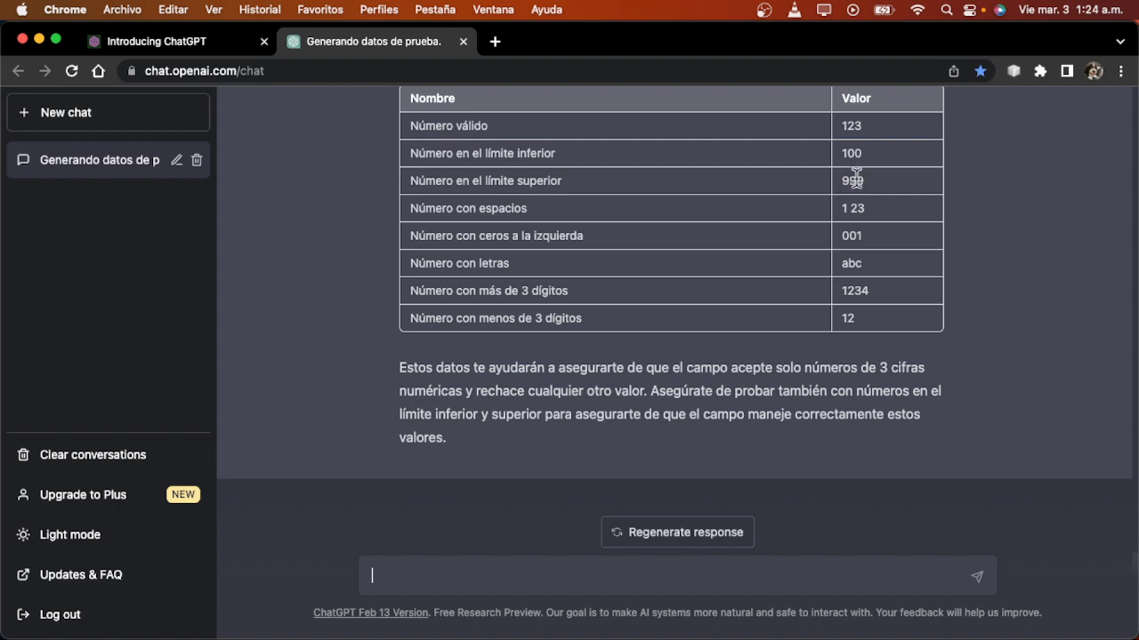
Step: Highlight the "Número con ceros a la izquierda" and "Número con letras" rows of the three-digit table to examine them
drag(867, 207, 418, 239)
click(819, 240)
click(884, 240)
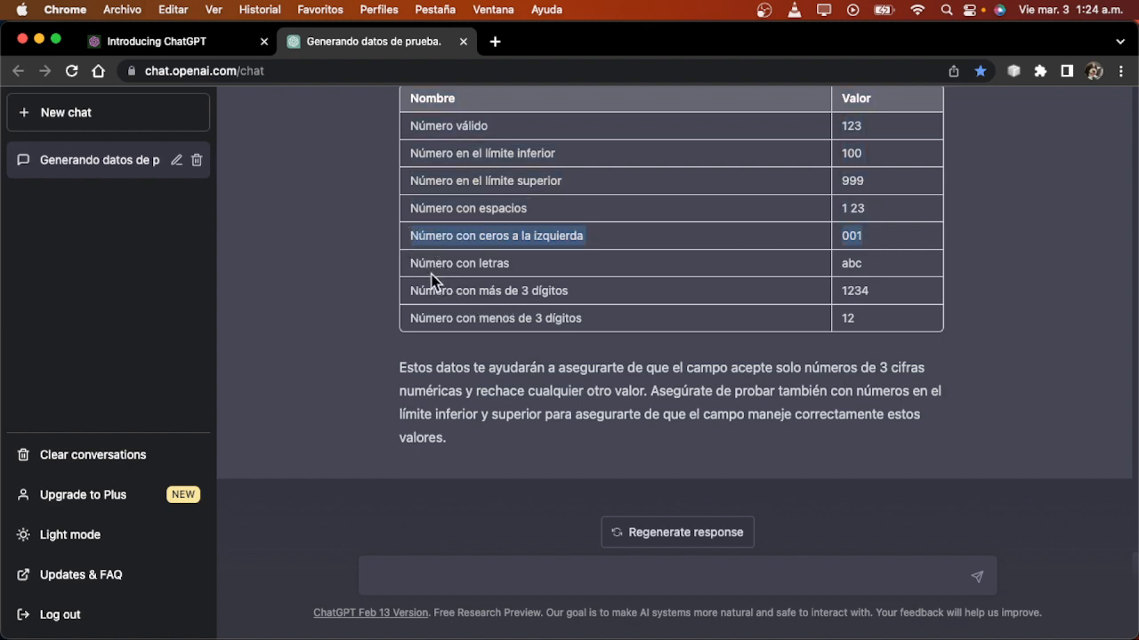
drag(412, 263, 889, 268)
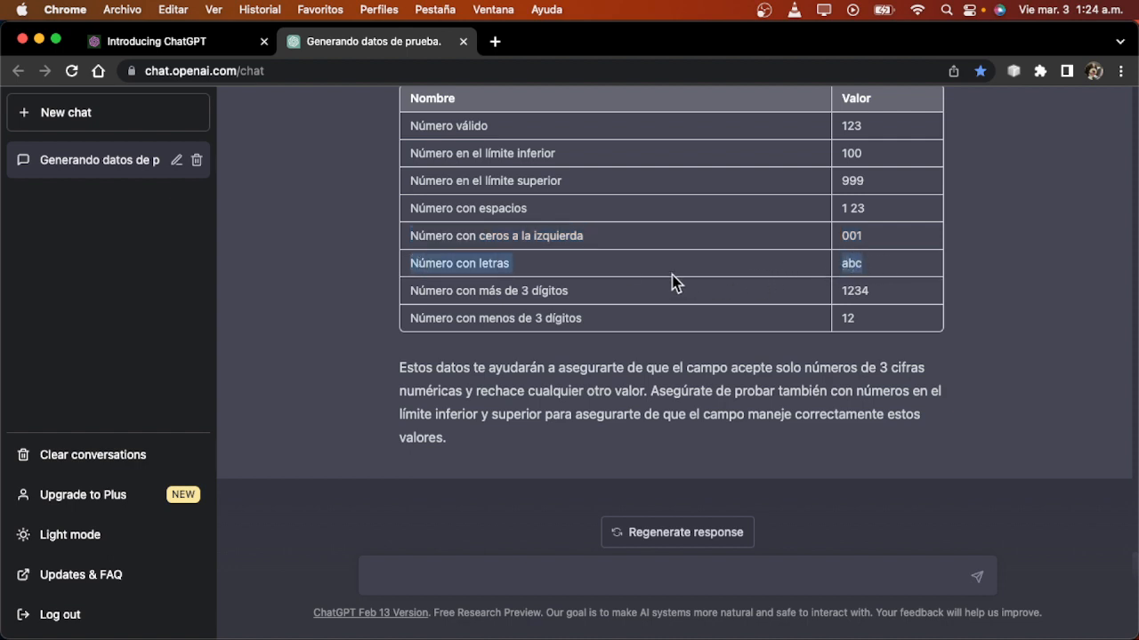
Step: Examine the three-digit table's cases with more and fewer than 3 digits, highlighting their labels and values
scroll(671, 284, up, 1)
scroll(672, 296, up, 3)
scroll(756, 316, down, 4)
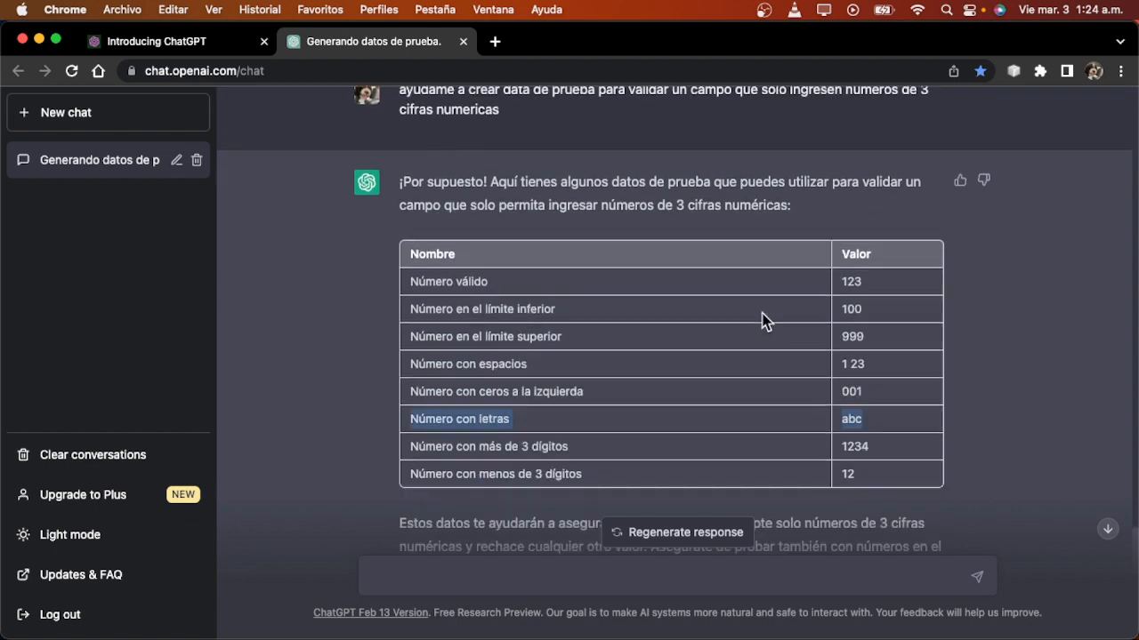
scroll(744, 311, up, 1)
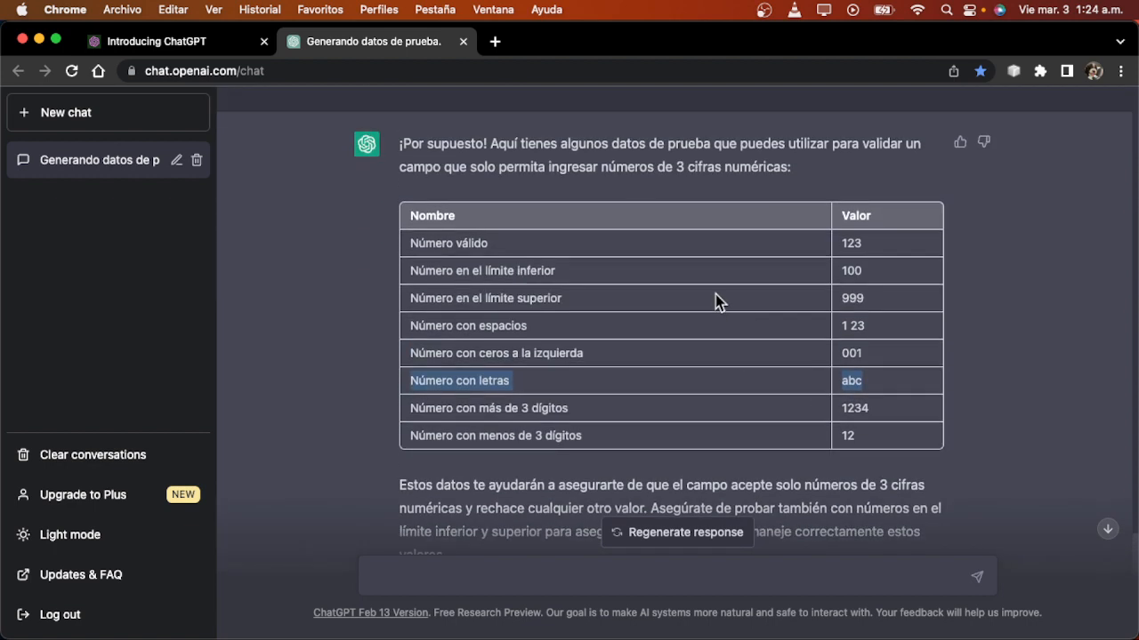
drag(531, 408, 876, 411)
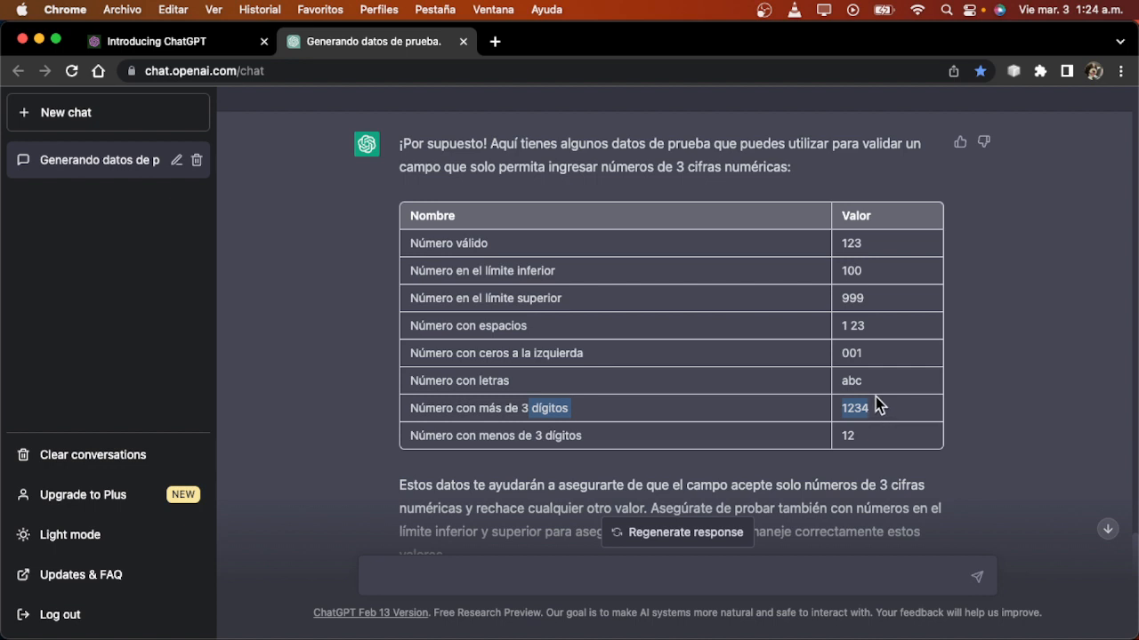
drag(469, 436, 579, 435)
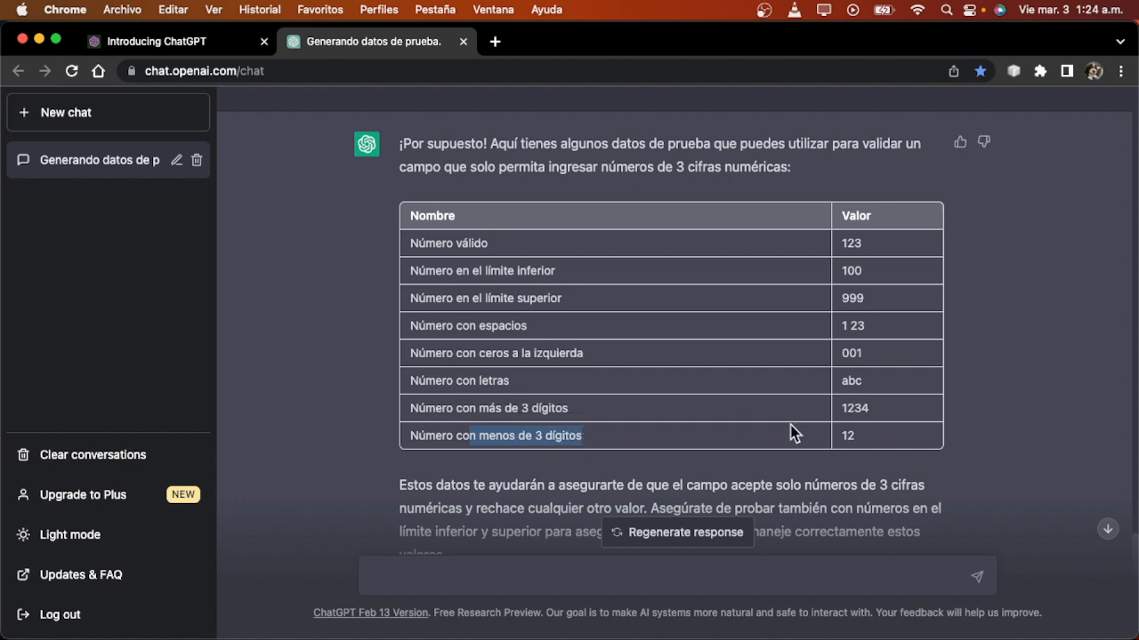
drag(861, 437, 536, 435)
scroll(526, 405, down, 3)
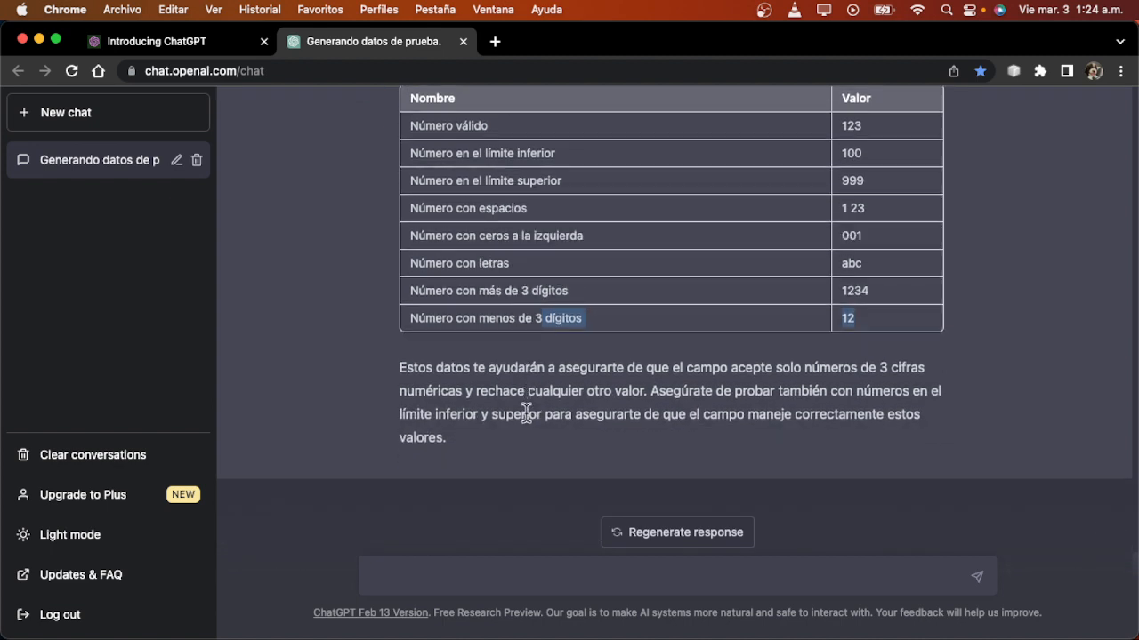
scroll(571, 415, up, 1)
scroll(571, 408, up, 3)
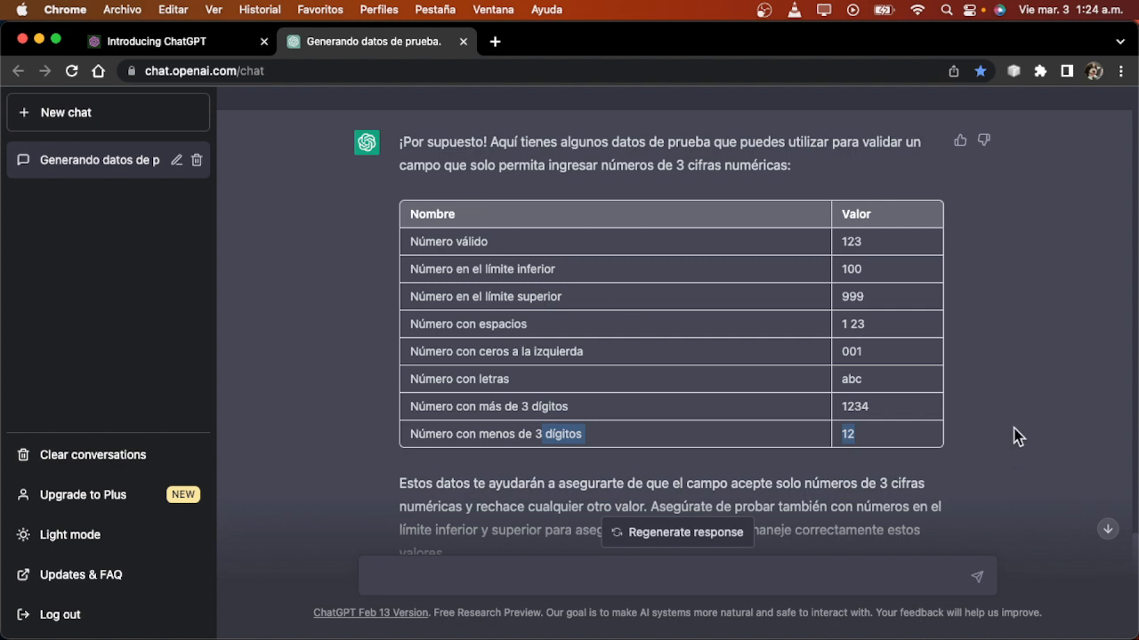
scroll(1041, 449, down, 3)
Step: Submit the prompt "crear set de datos de prueba que contenga nombre, apellidos , documentos de identidad ficticios en lenguaje gherkin"
click(444, 579)
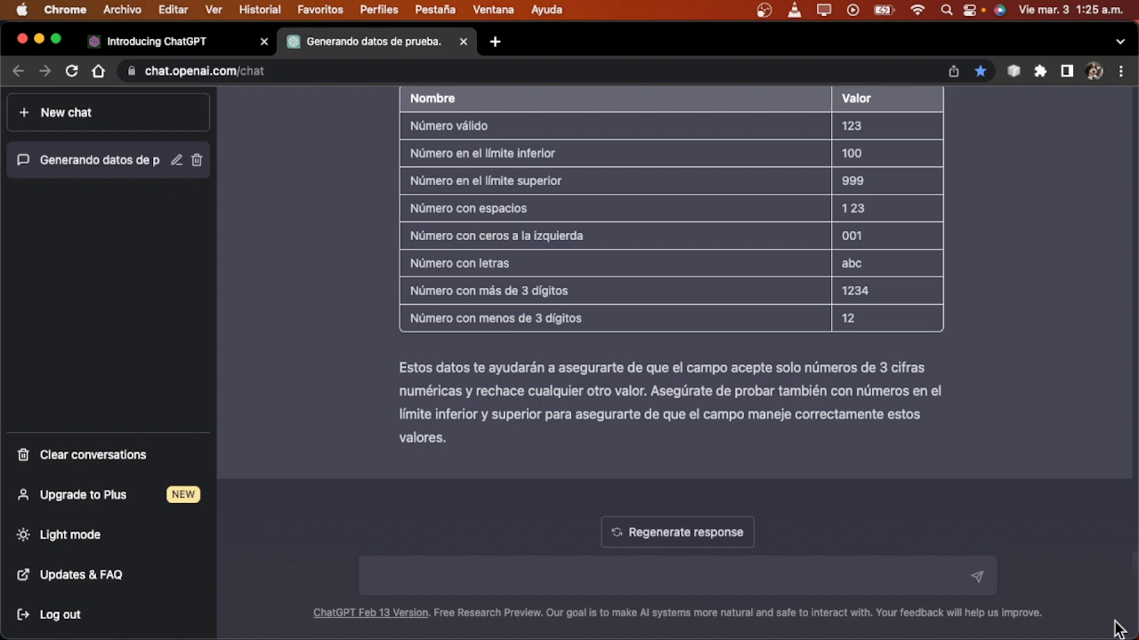
text(crear set de dat)
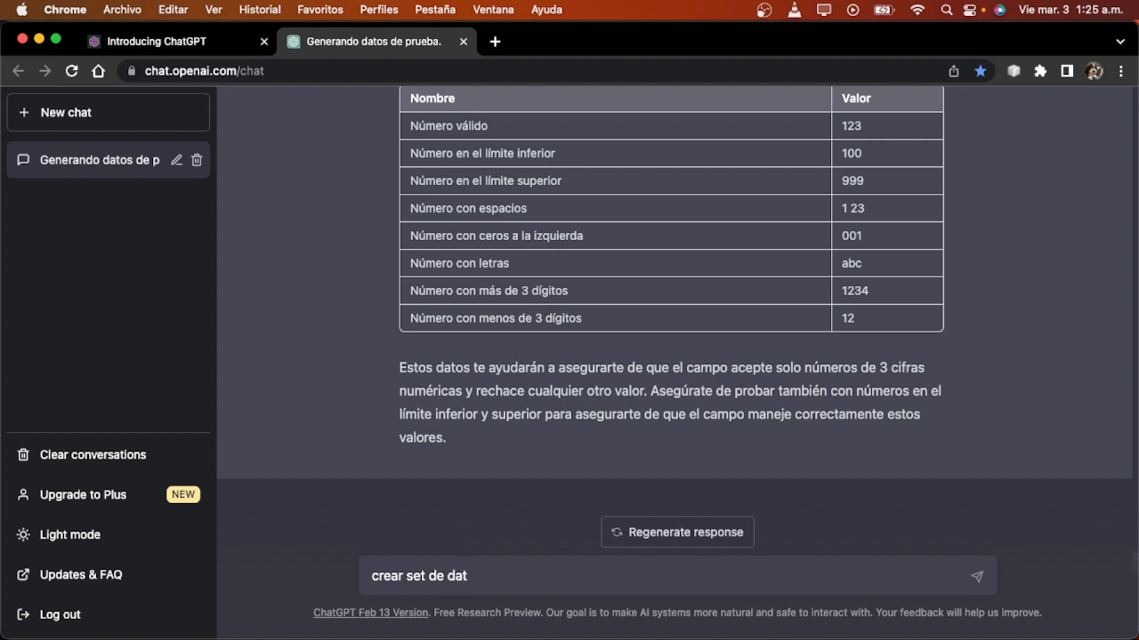
text(os de prueba )
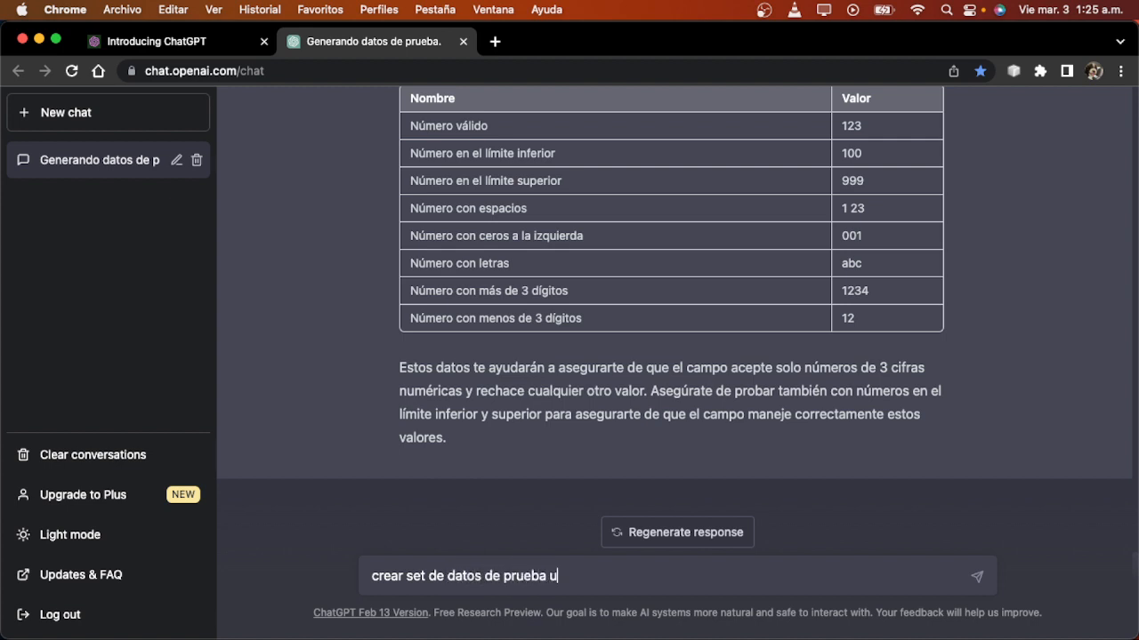
text(que conteng)
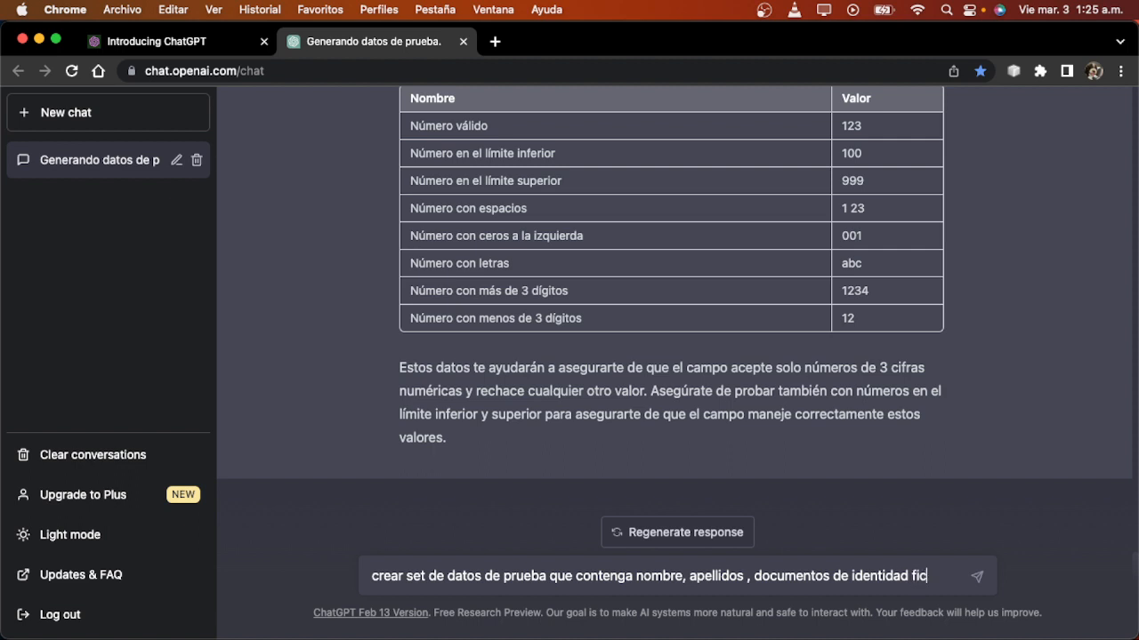
text(en lenguaje gherkin)
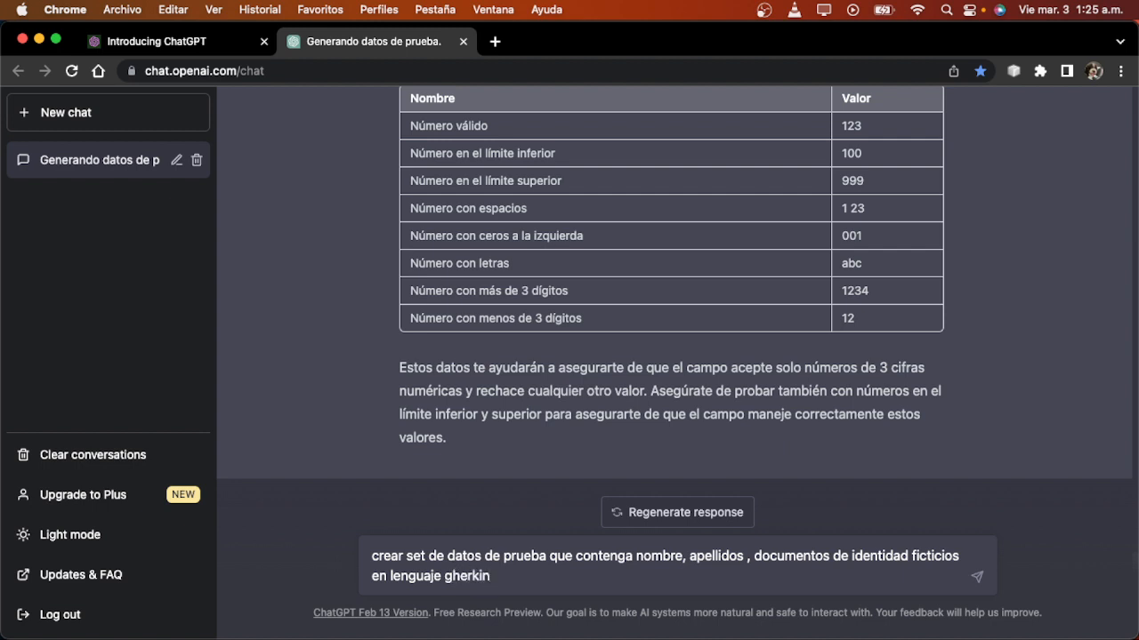
key(Return)
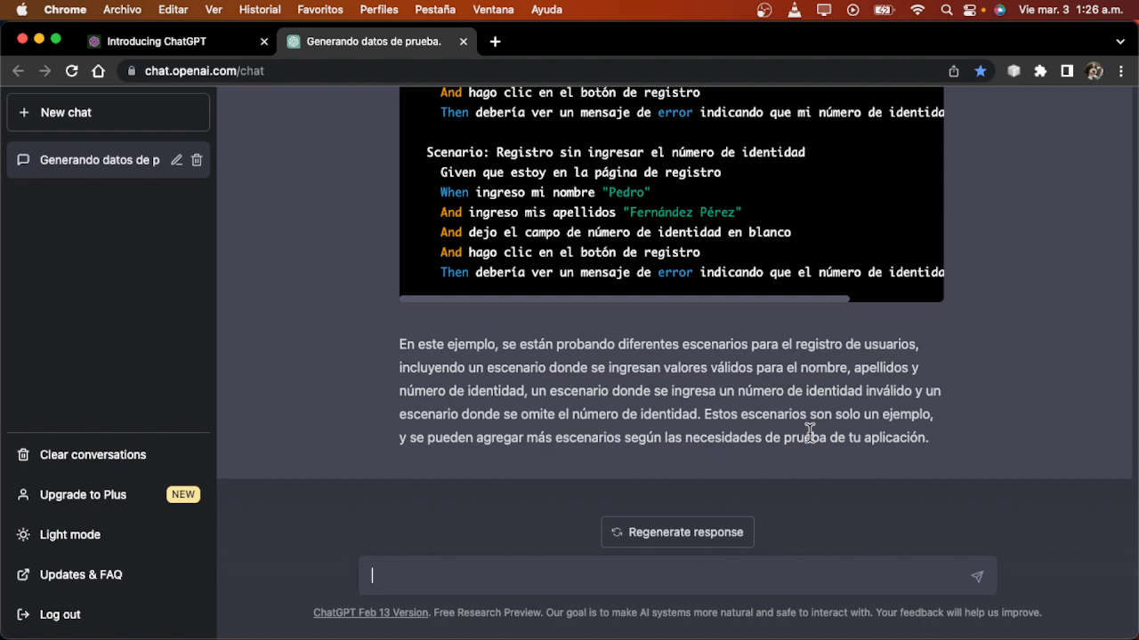
Step: Review the generated Gherkin registration scenarios and the explanation below them, checking the names, surnames and identity-number cases
scroll(703, 338, up, 5)
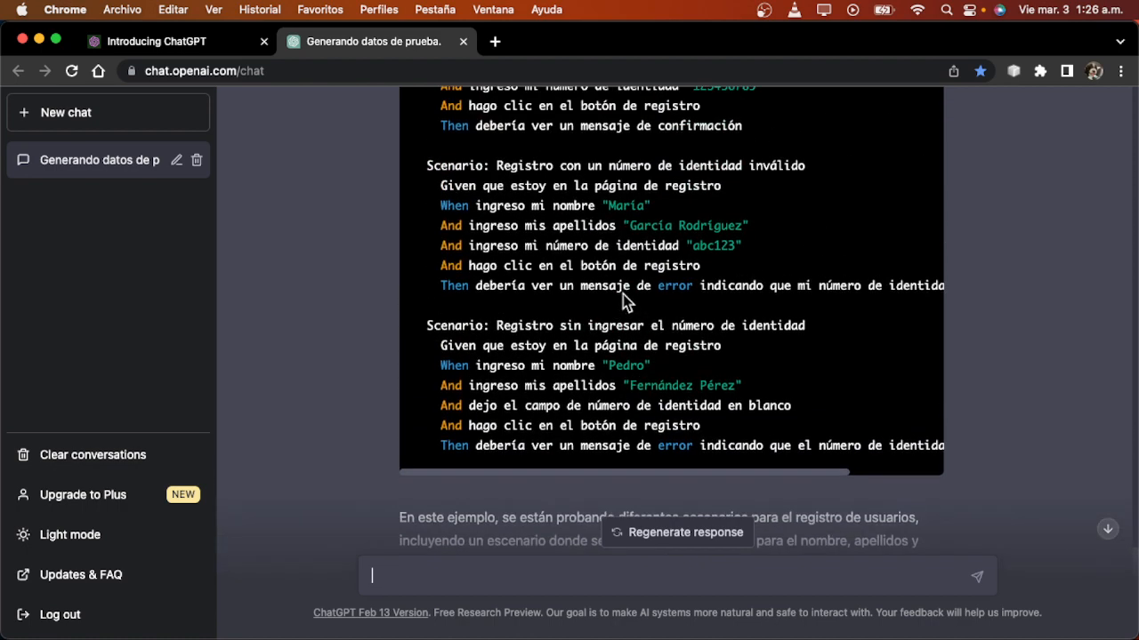
scroll(623, 294, up, 6)
scroll(592, 302, down, 10)
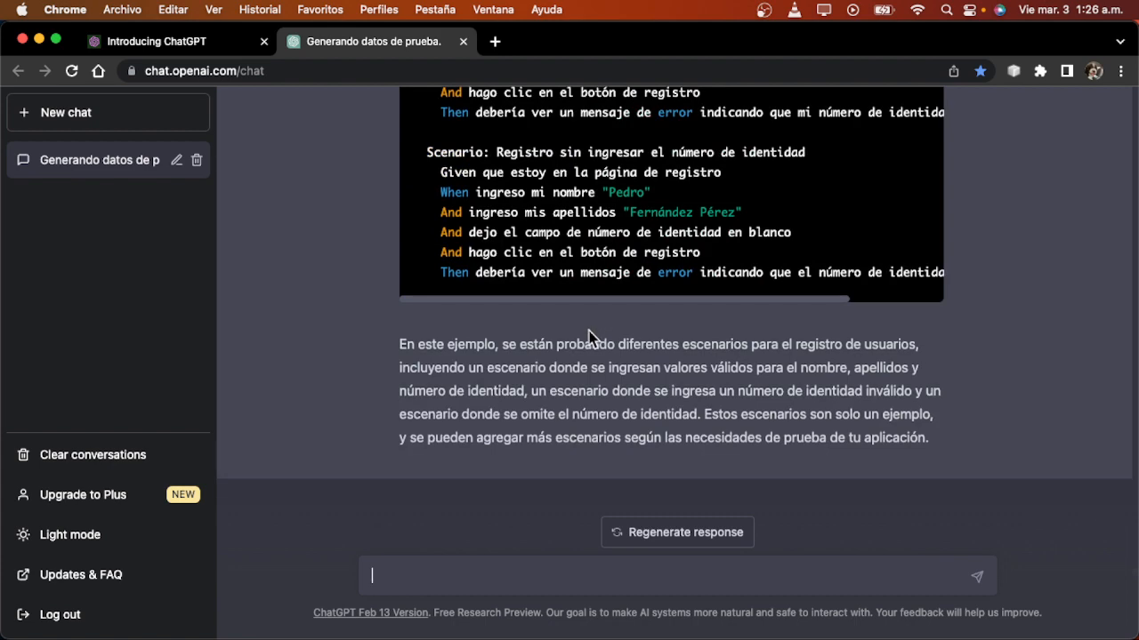
scroll(605, 315, up, 3)
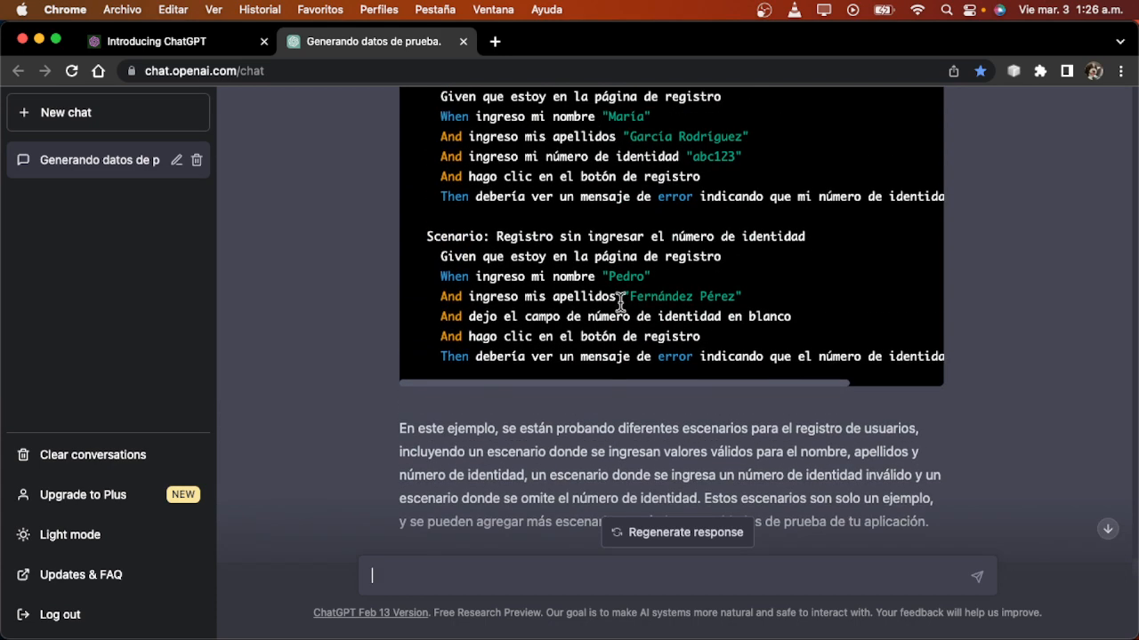
scroll(614, 302, up, 10)
scroll(592, 305, down, 5)
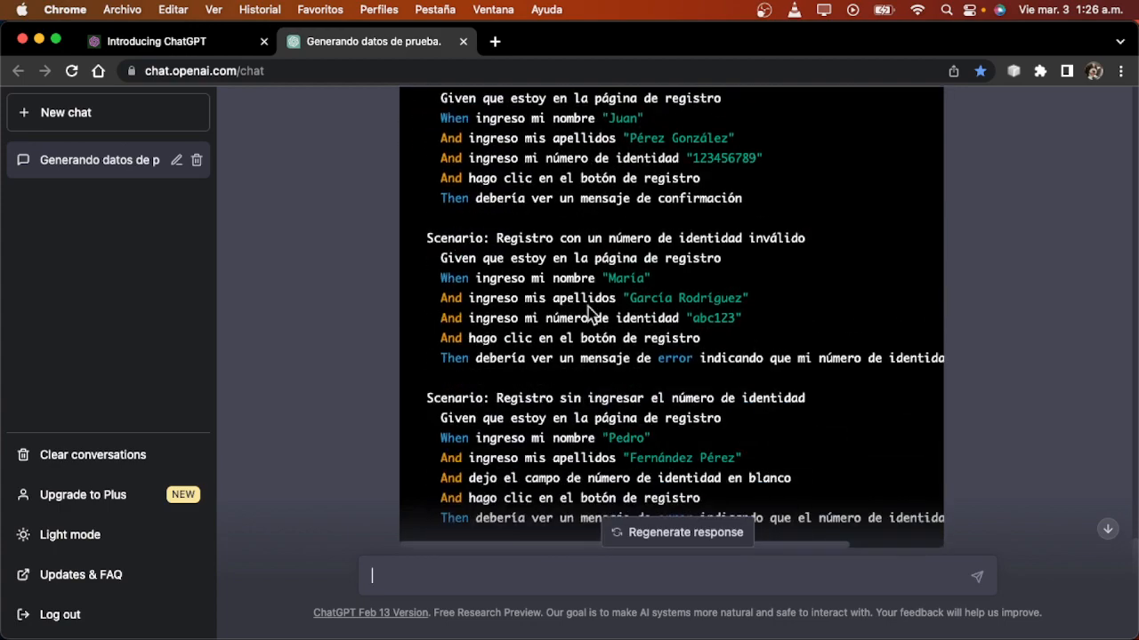
Step: Compare the generated Gherkin registration scenarios for a new user, an invalid identity number and a missing identity number
scroll(623, 373, down, 5)
scroll(632, 423, up, 8)
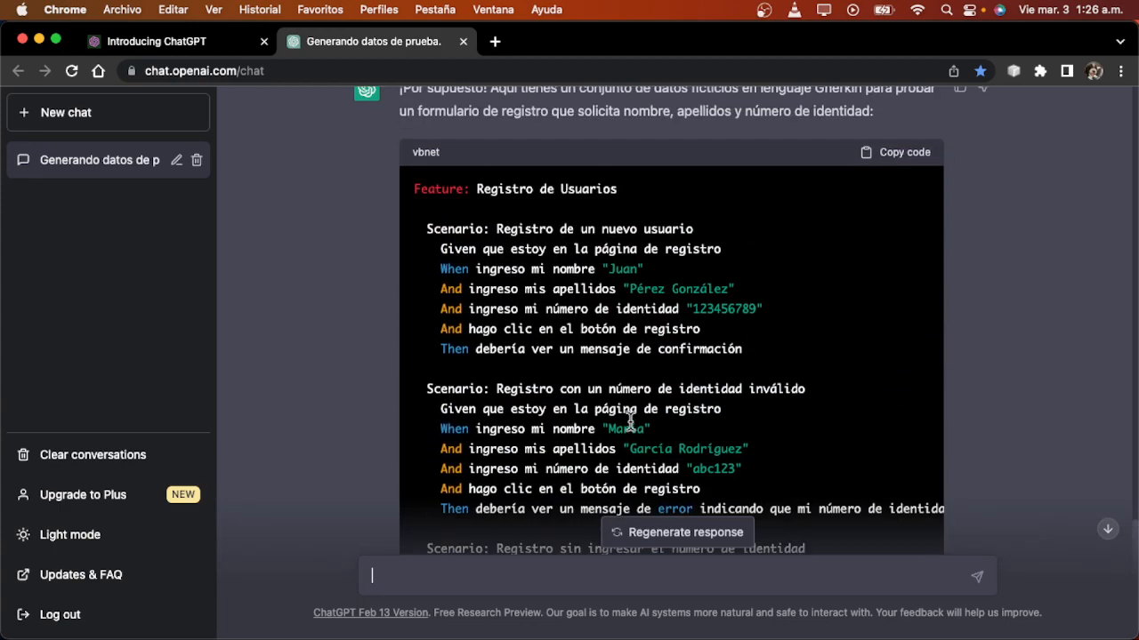
scroll(630, 444, down, 5)
scroll(590, 401, up, 9)
scroll(578, 402, down, 5)
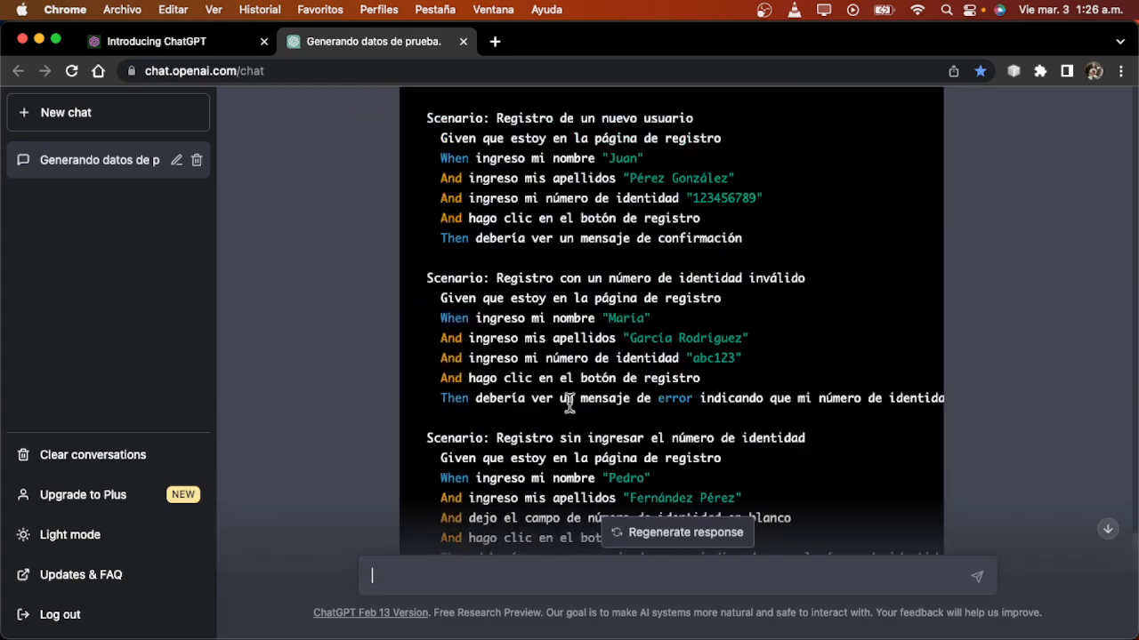
scroll(569, 402, down, 1)
scroll(564, 445, up, 6)
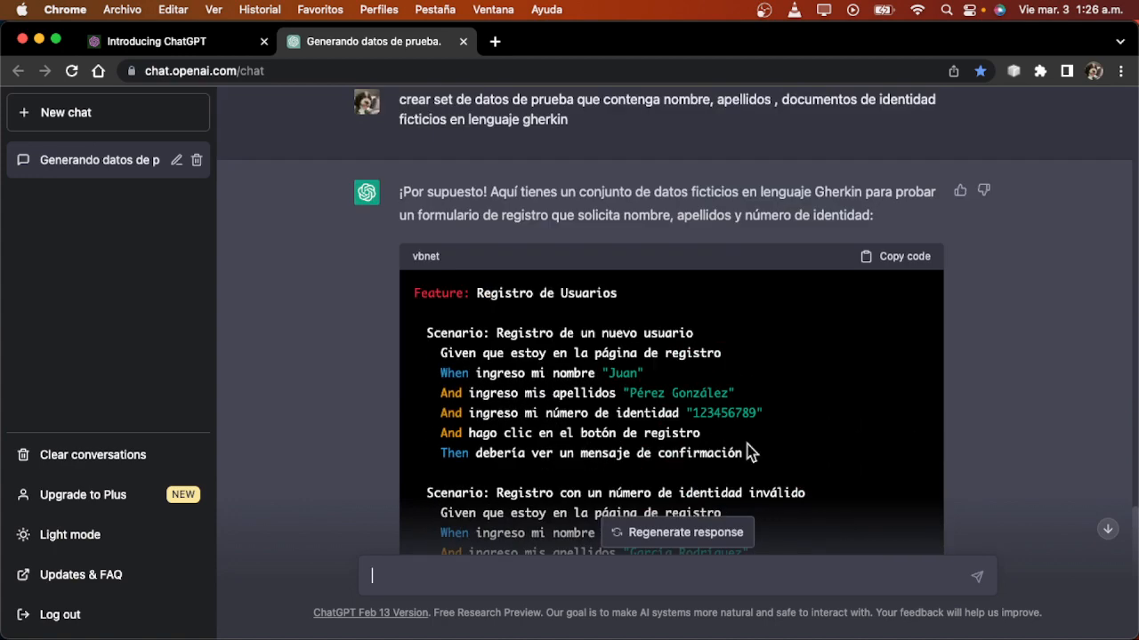
Step: Highlight the "Registro de un nuevo usuario" scenario from its title to its confirmation line, and check the explanation below the code
drag(749, 453, 419, 332)
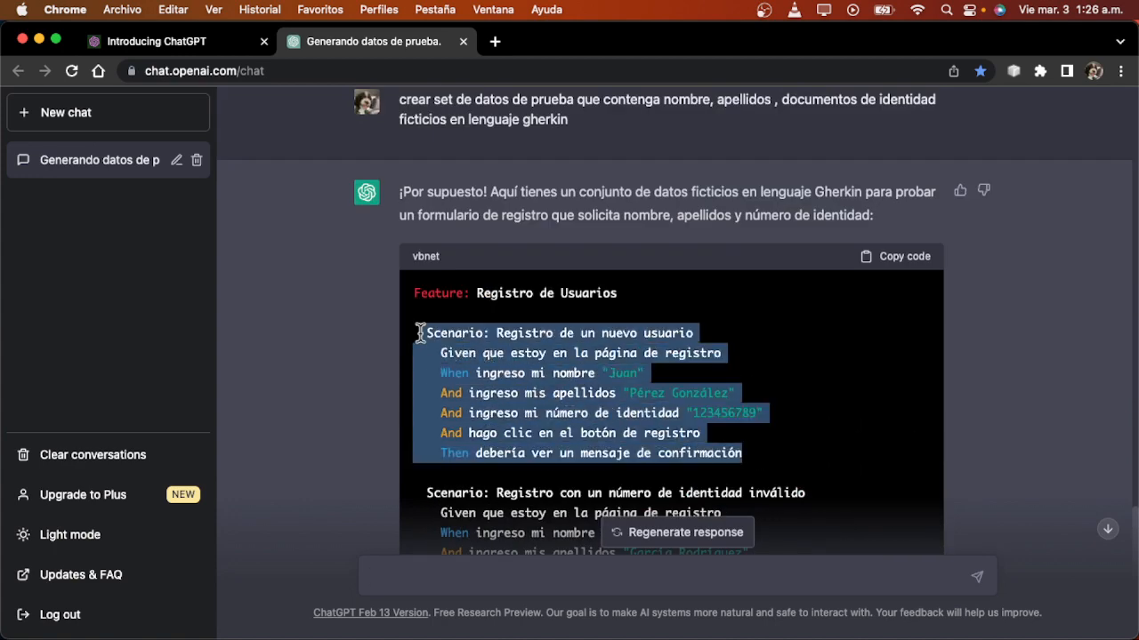
click(657, 408)
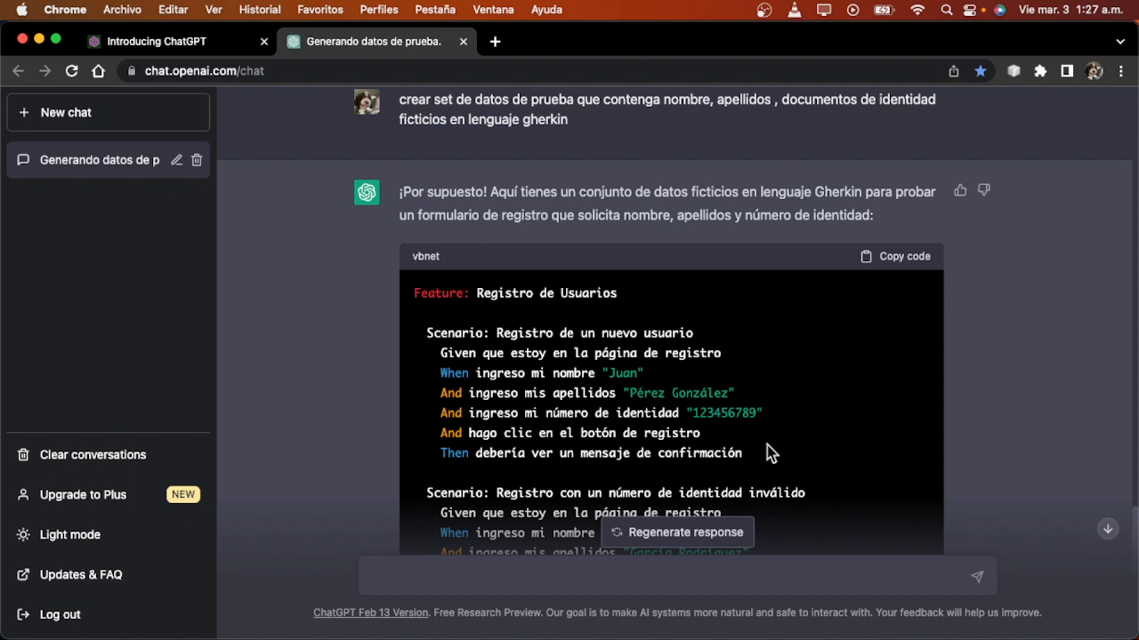
drag(767, 450, 407, 347)
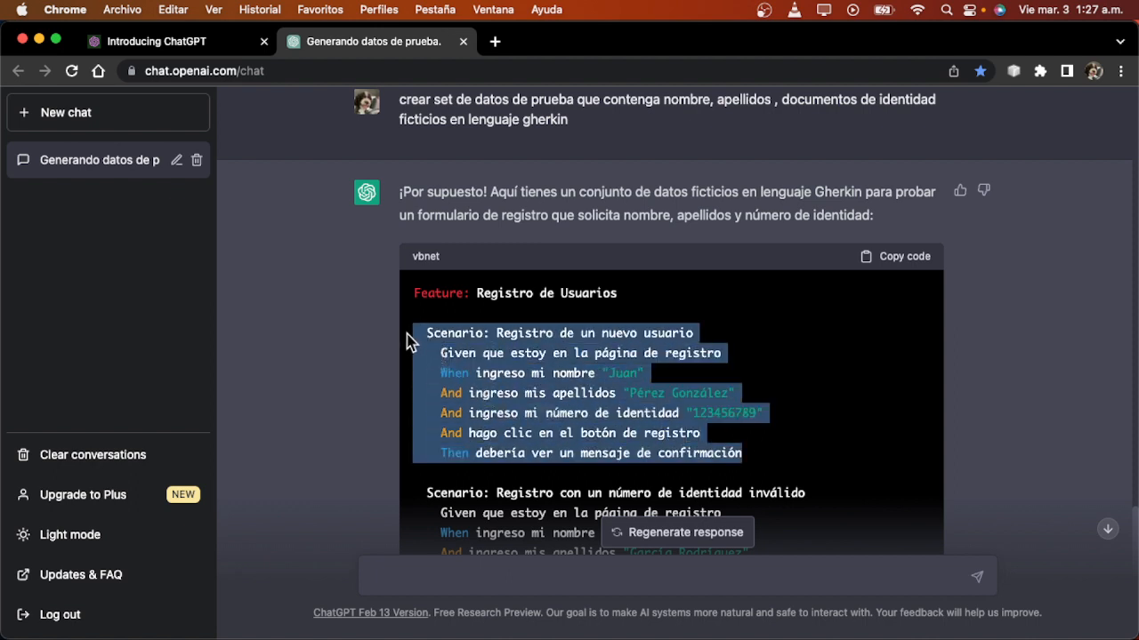
click(485, 359)
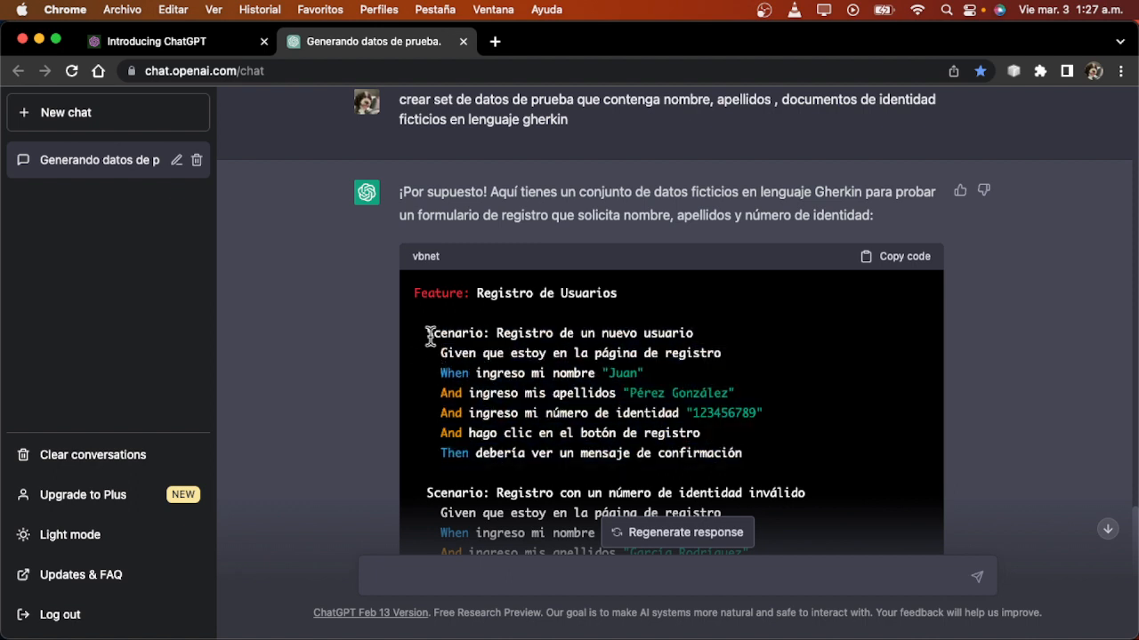
drag(427, 336, 757, 461)
scroll(498, 452, down, 6)
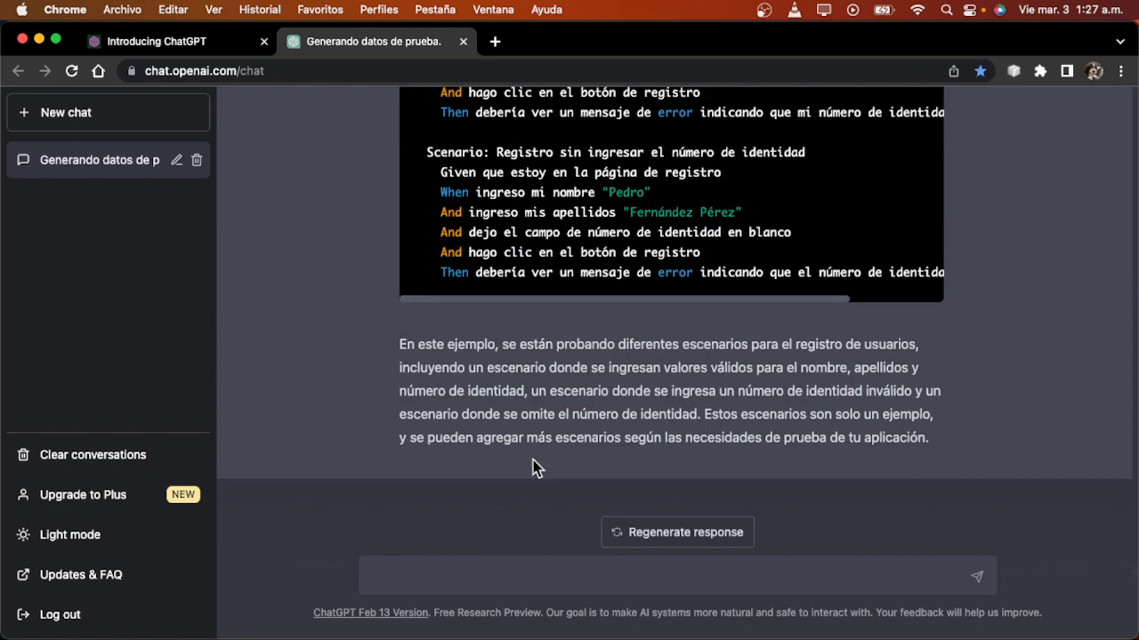
Step: Enter the prompt "Crear una set de datos de 15 datos de pruebas que contenga nombres, apellidos, documentos de identidad ficticios en una lista en lenguaje gherkin"
click(1137, 500)
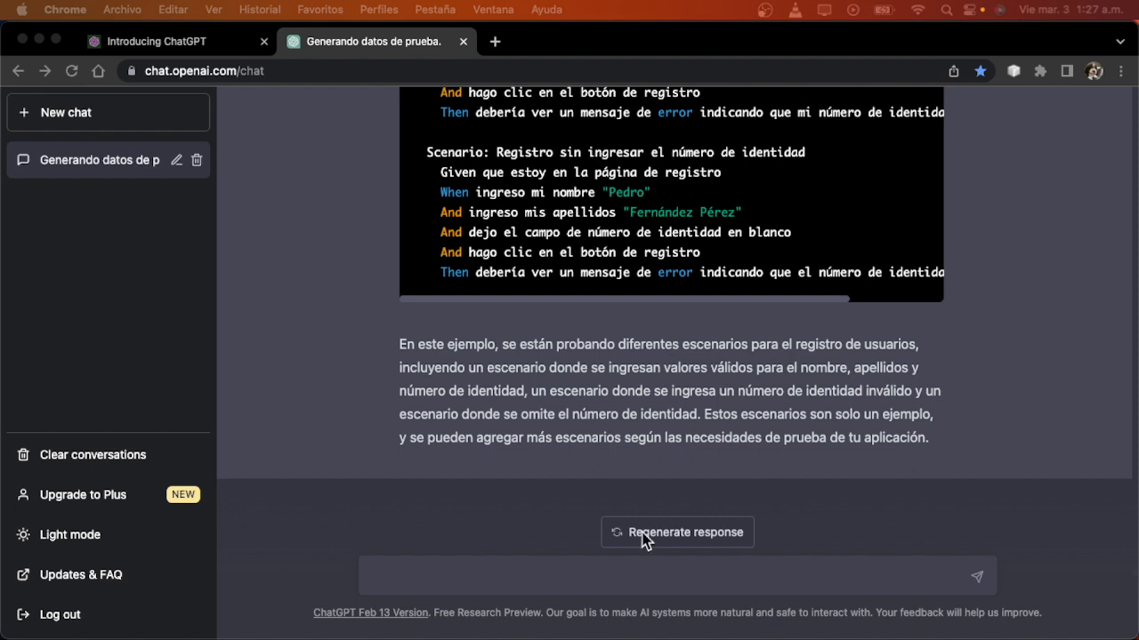
click(478, 578)
text(Crear una set de datos de 15 datos de pruebas que contenga nombres, apellidos, documentos de identidad ficticios en una lista en  lenguaje gherkin)
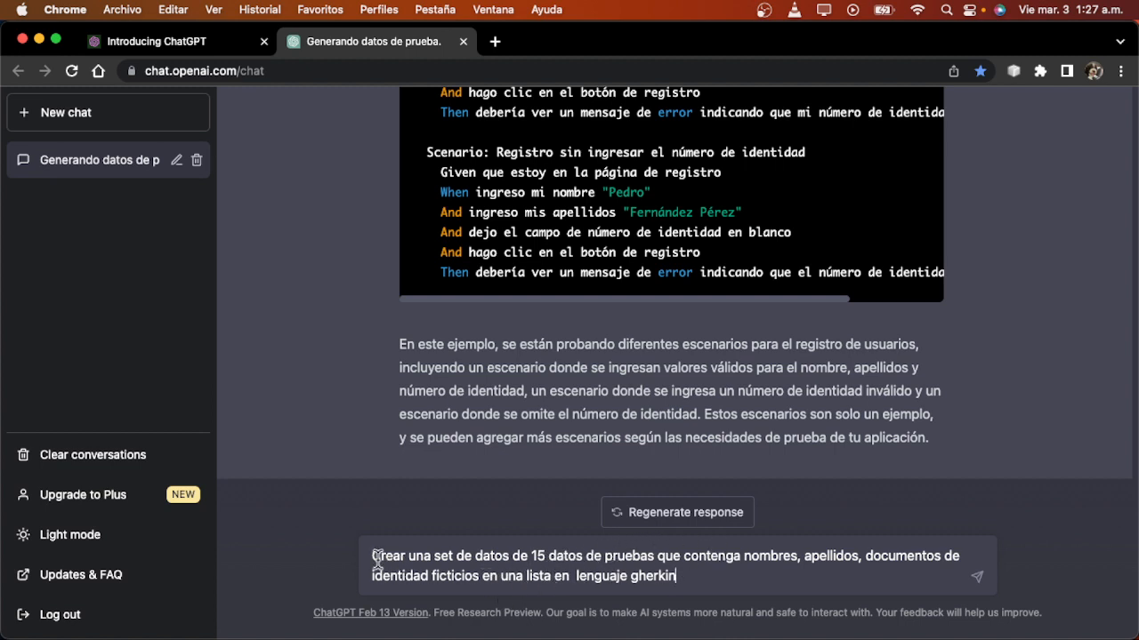
Step: Change the requested amount in the prompt to 8, remove the word "lenguaje" and submit the prompt
click(537, 555)
key(BackSpace)
key(BackSpace)
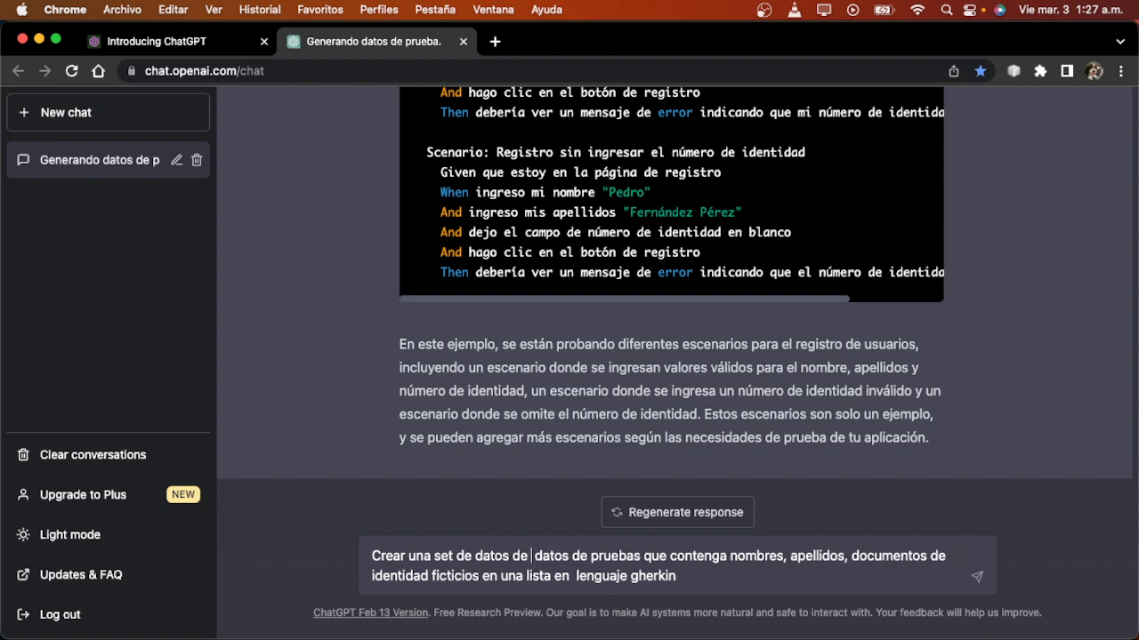
text(8)
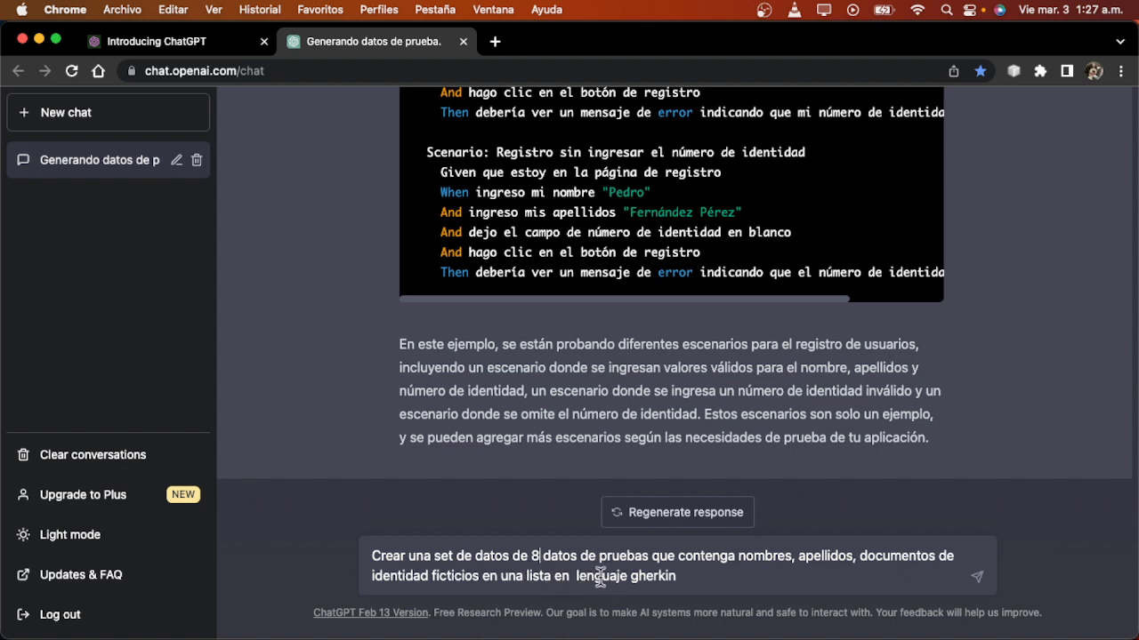
drag(626, 578, 572, 578)
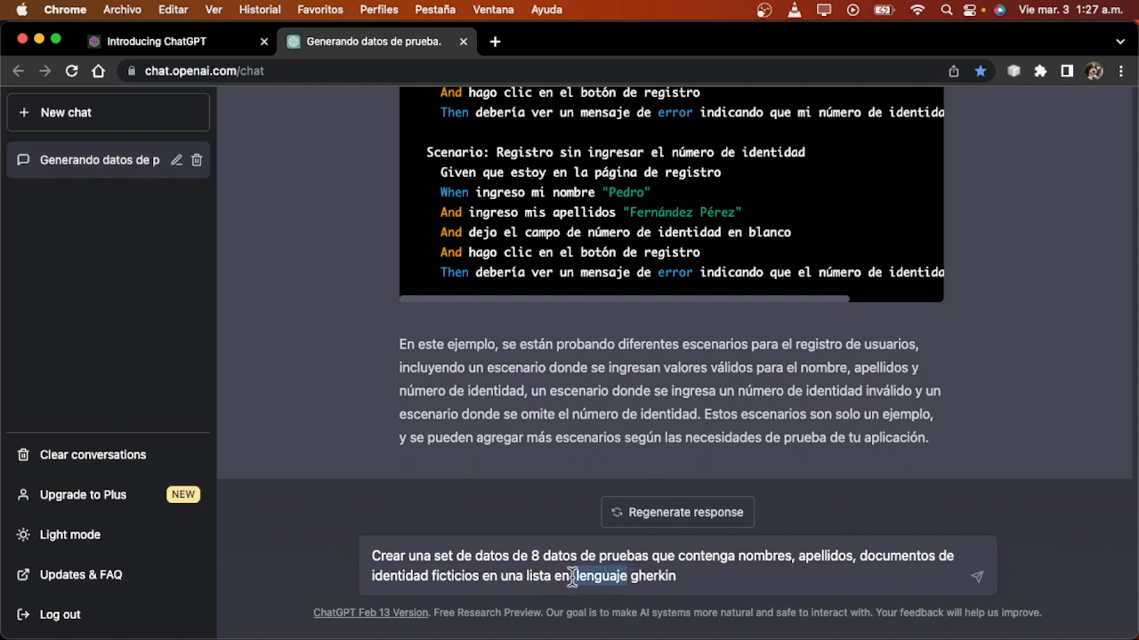
key(BackSpace)
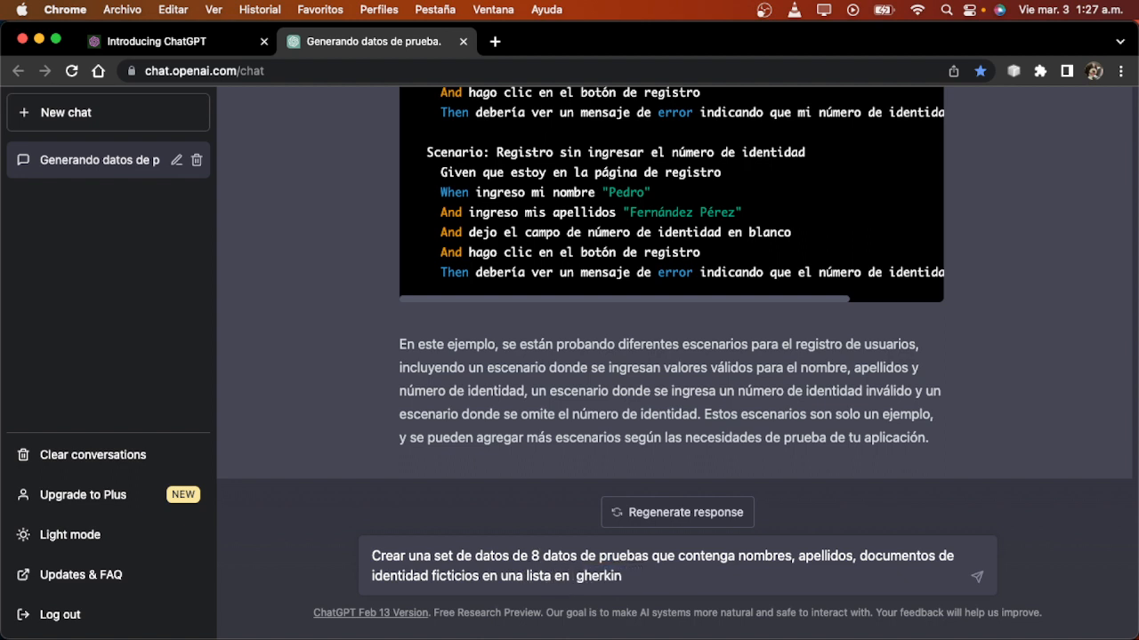
key(Return)
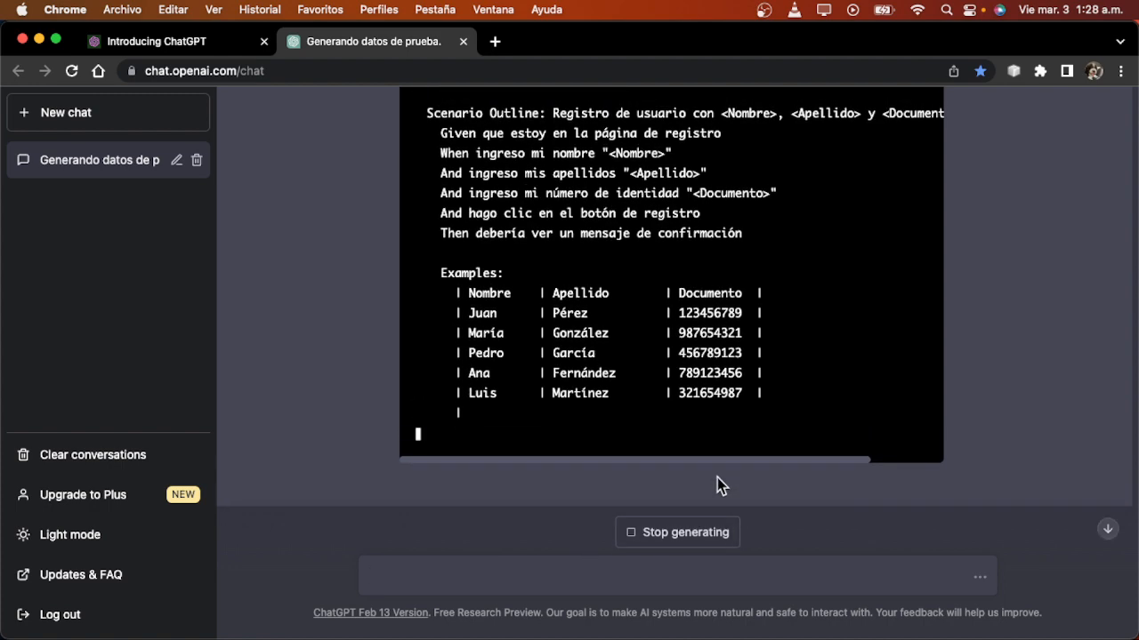
Step: Highlight the Given, When, And and Then lines of the generated Scenario Outline to examine its Nombre, Apellido and Documento placeholders
scroll(717, 478, up, 10)
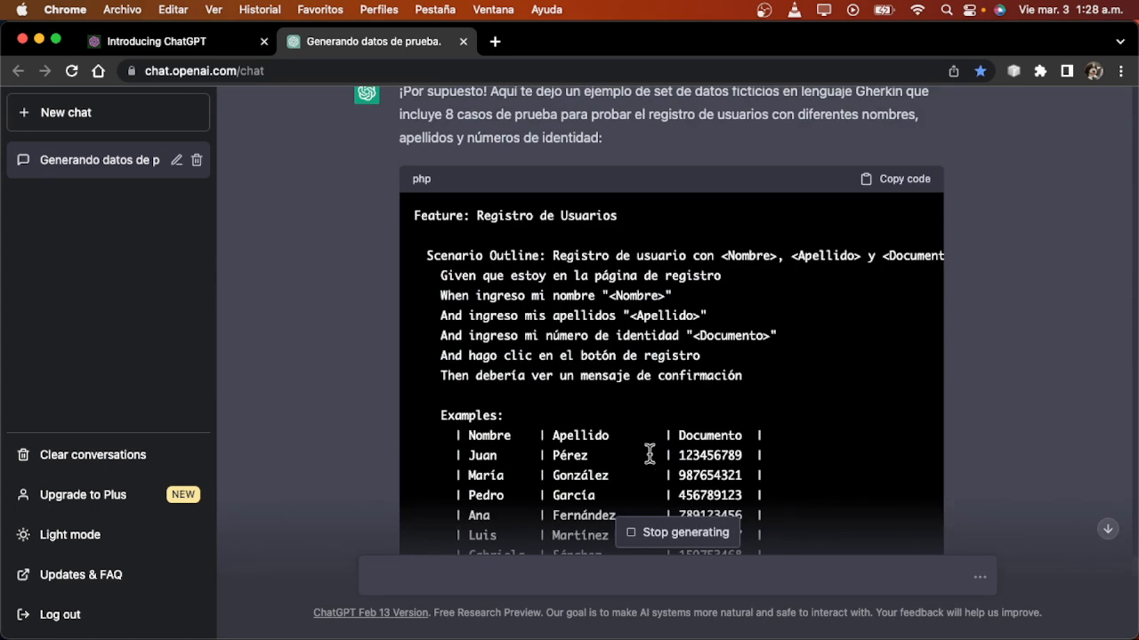
drag(753, 371, 717, 335)
click(475, 276)
click(501, 308)
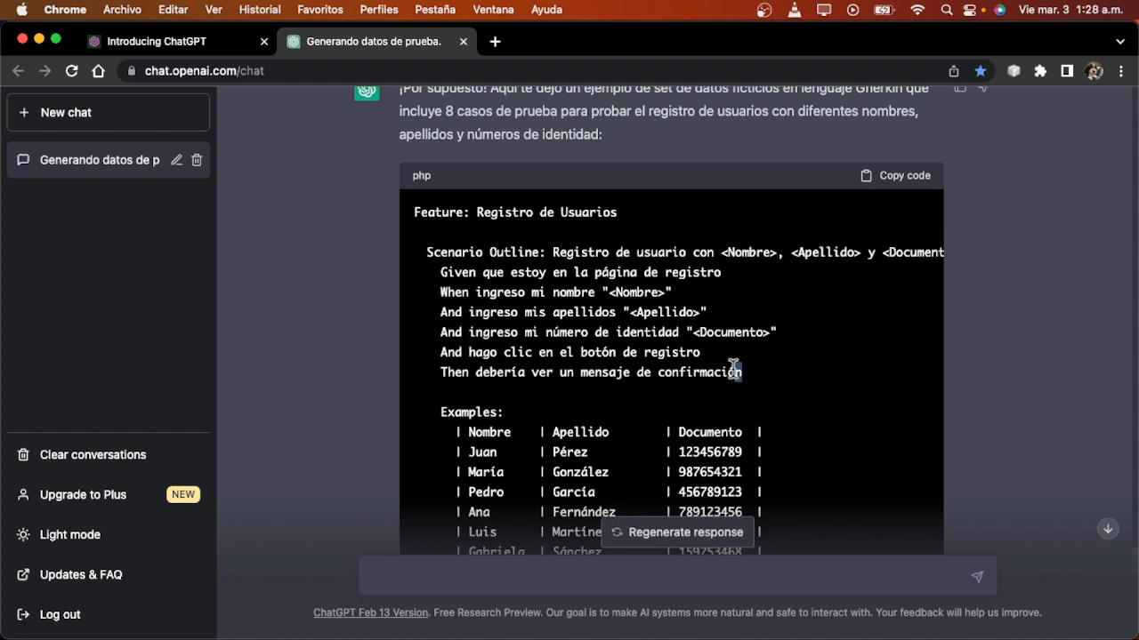
drag(734, 369, 428, 280)
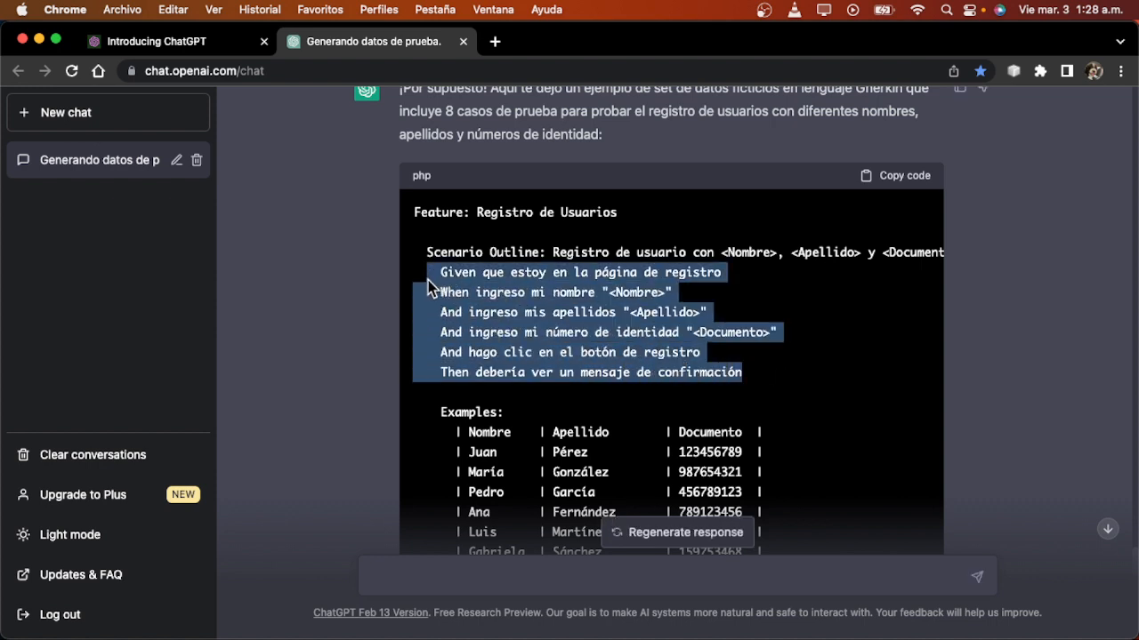
Step: Highlight the Examples table of the Scenario Outline to examine its Nombre, Apellido and Documento columns
scroll(487, 351, down, 3)
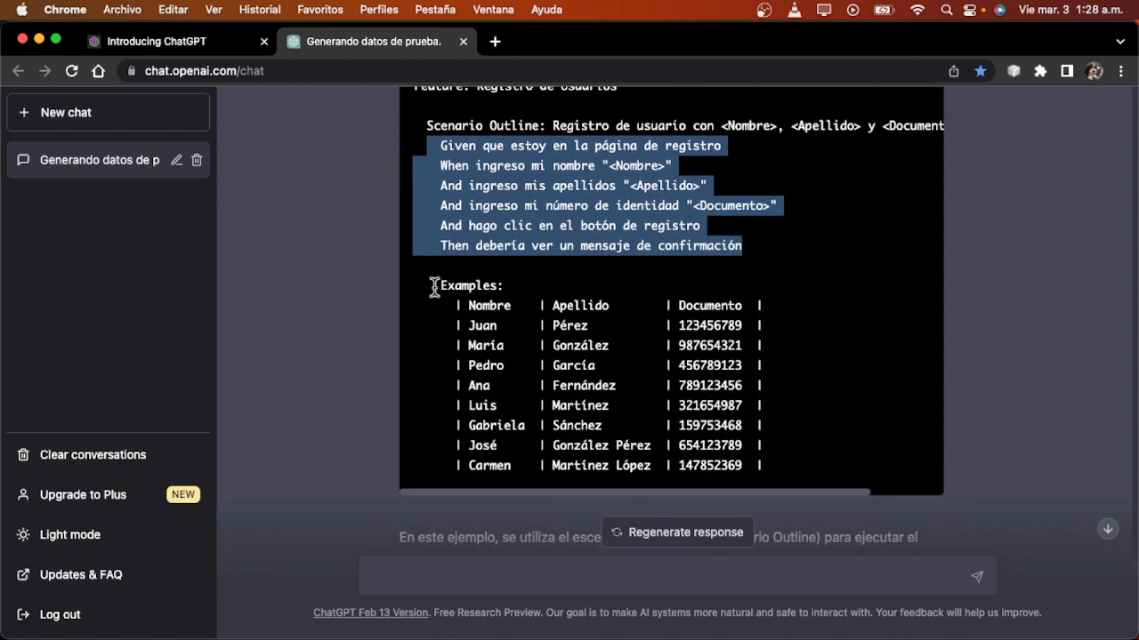
drag(434, 286, 417, 301)
click(508, 308)
click(680, 305)
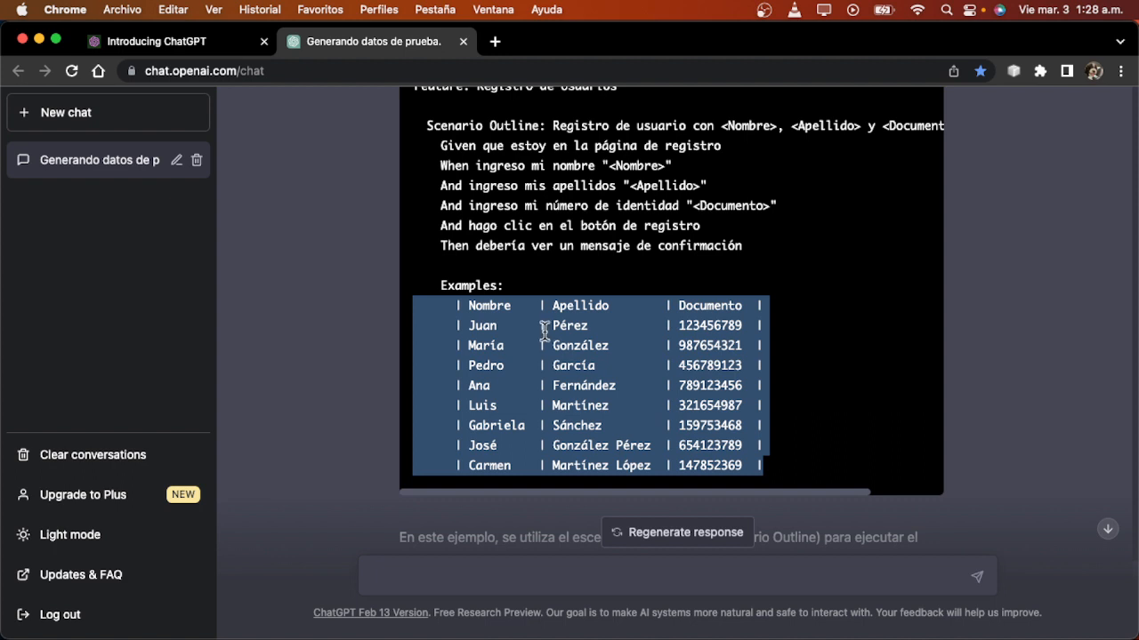
Step: Review the whole response against the submitted prompt, including the Scenario Outline, the Examples table and the closing explanation
scroll(545, 330, up, 1)
scroll(545, 331, down, 3)
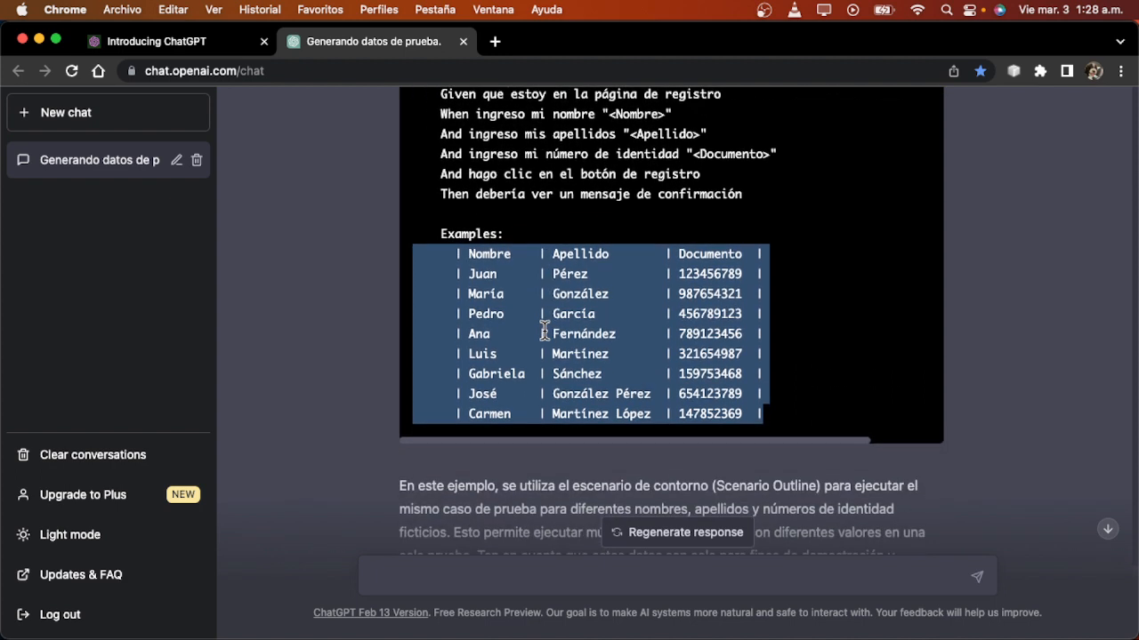
scroll(566, 357, down, 3)
scroll(567, 356, up, 10)
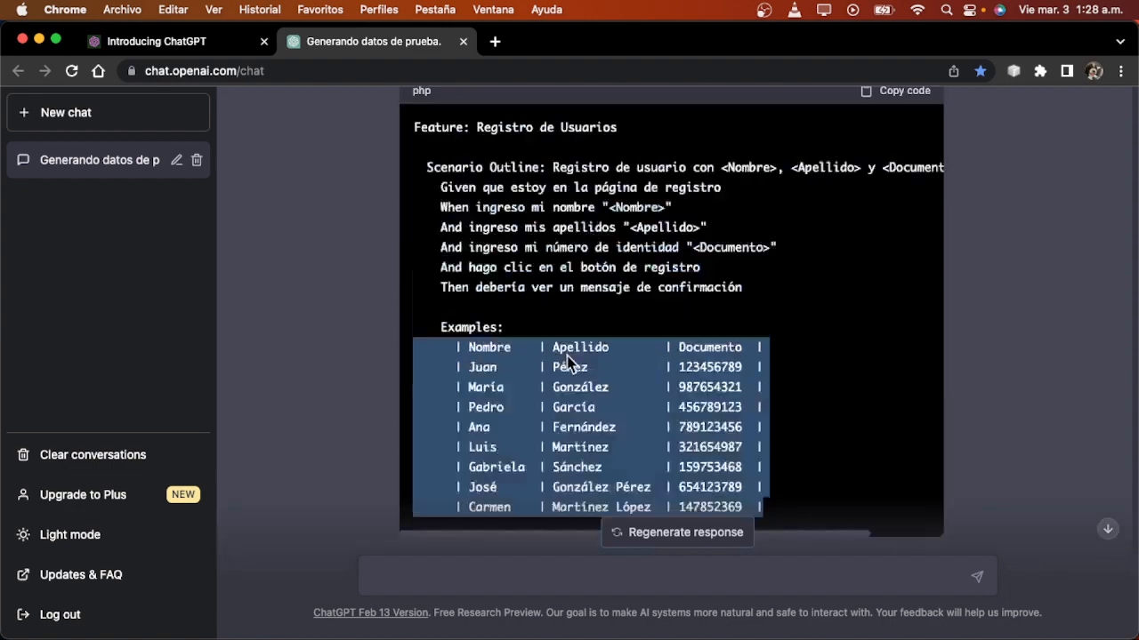
scroll(567, 355, down, 10)
scroll(567, 355, up, 10)
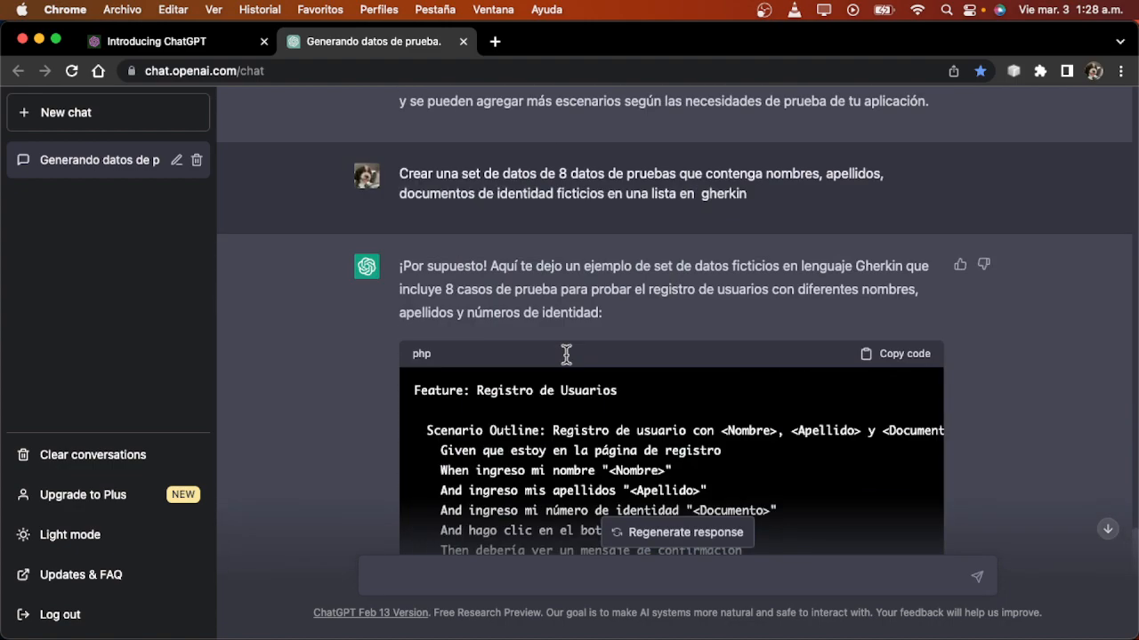
scroll(567, 357, down, 10)
scroll(562, 358, up, 3)
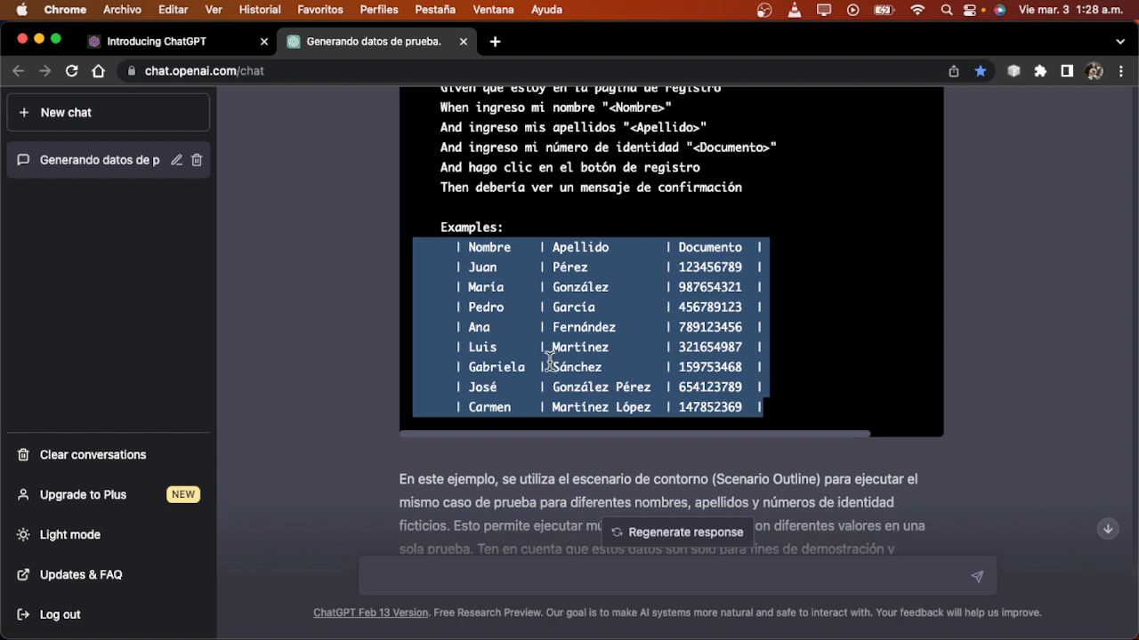
scroll(549, 359, up, 5)
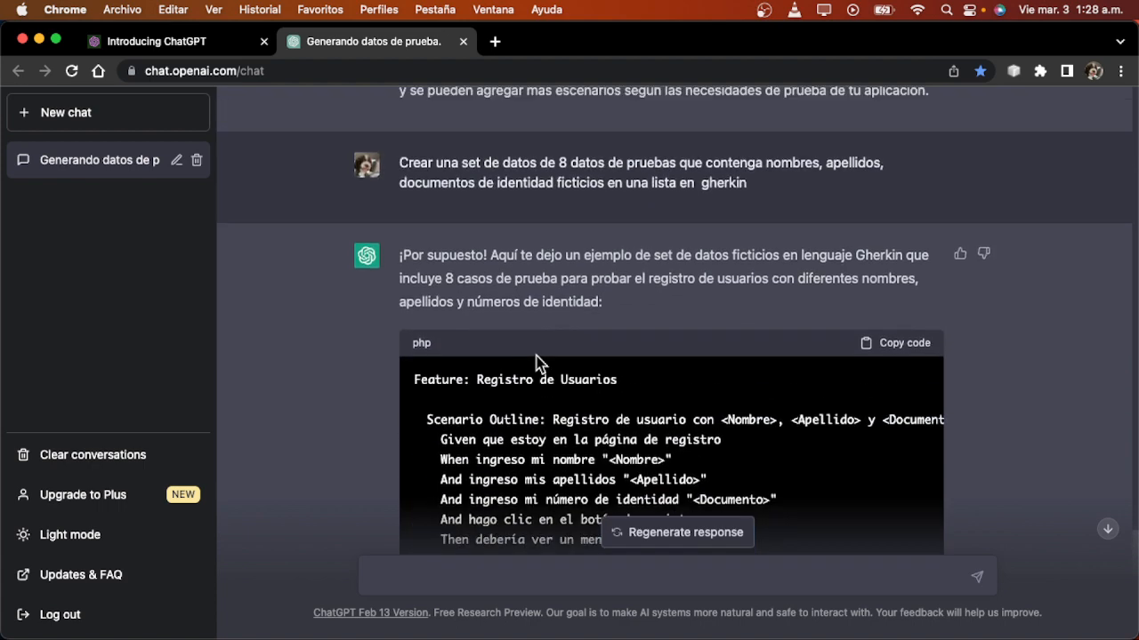
scroll(544, 368, down, 1)
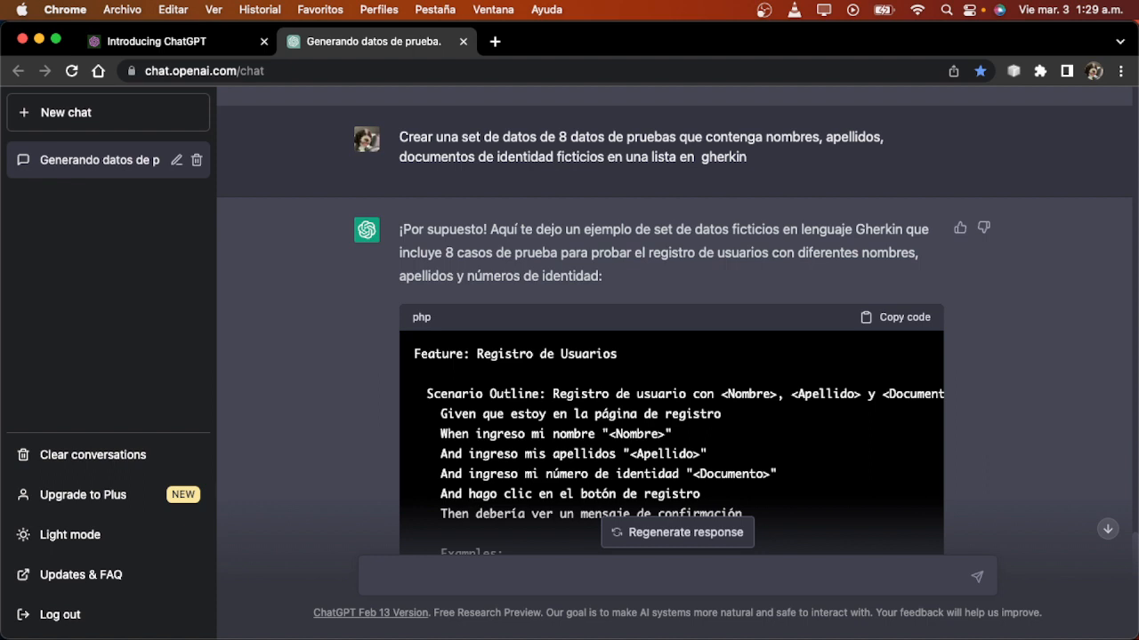
key(super+Tab)
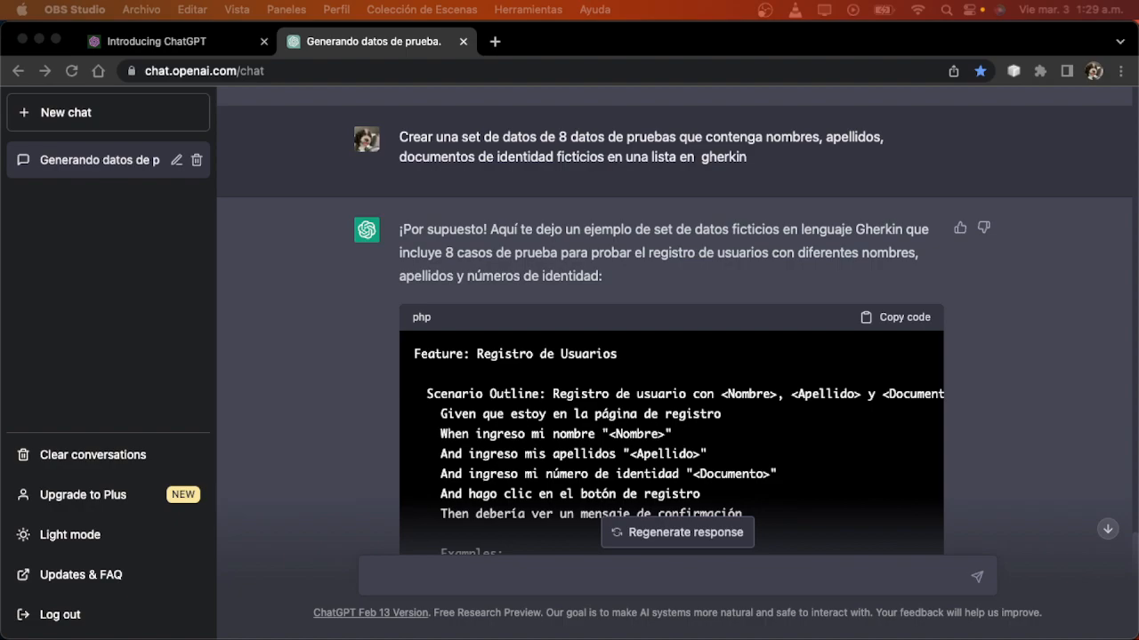